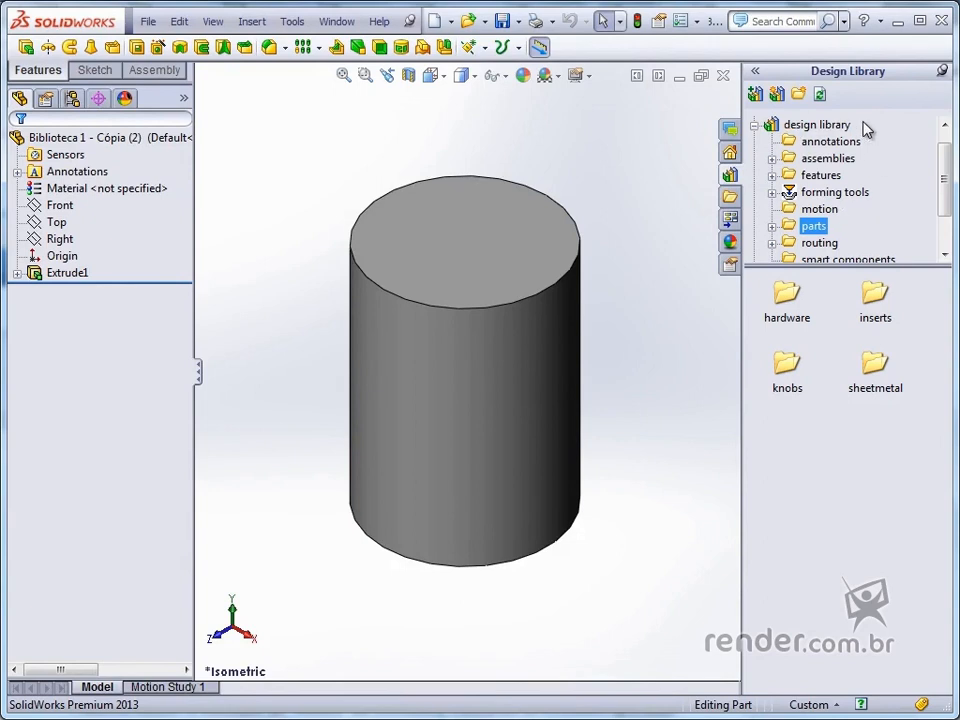
- Browse the design library's features to the metric hole patterns folder
left_click(832, 177)
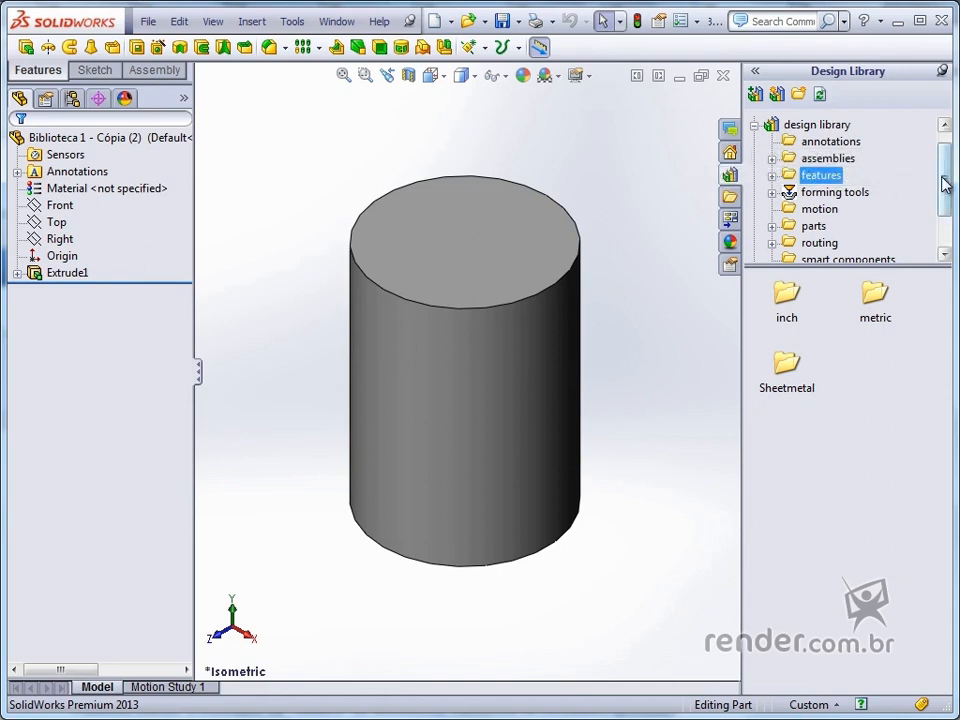
left_click_drag(945, 183, 945, 155)
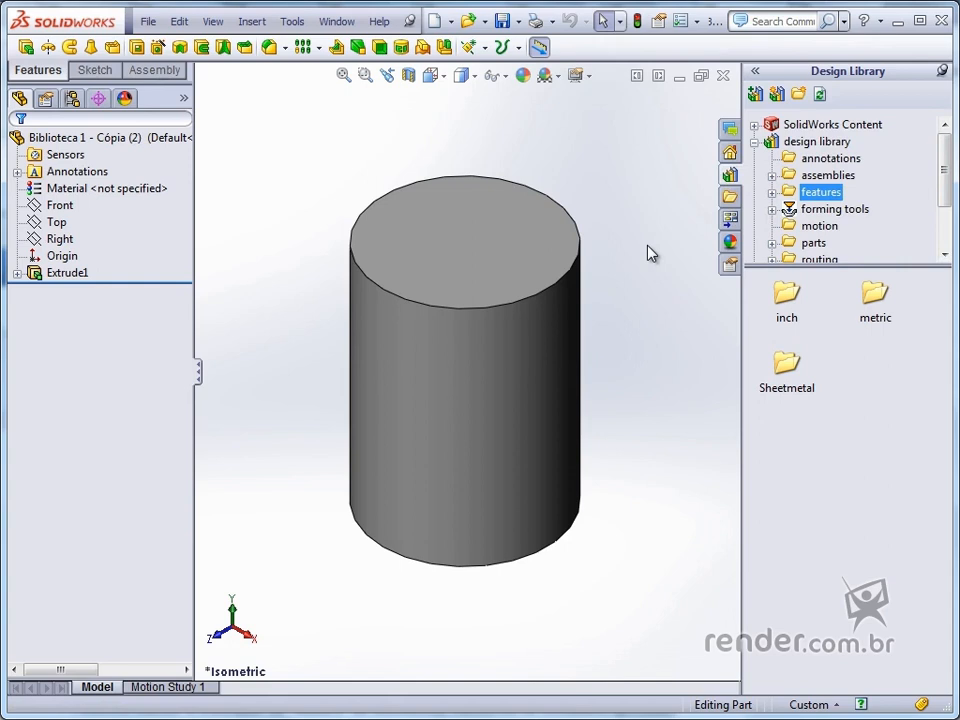
left_click(773, 193)
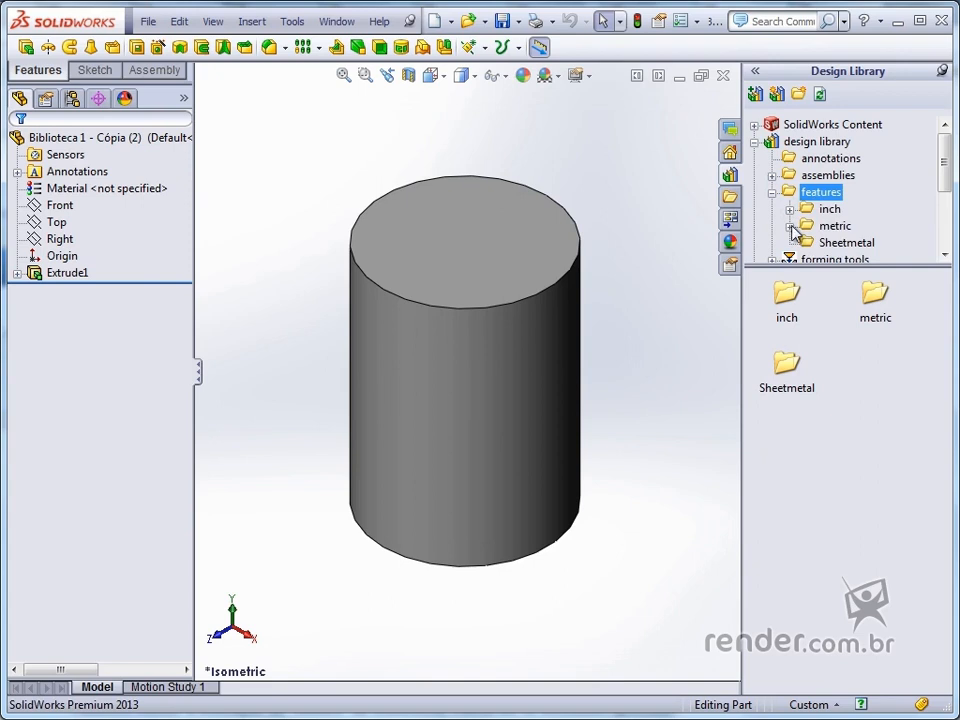
left_click(791, 227)
left_click(851, 160)
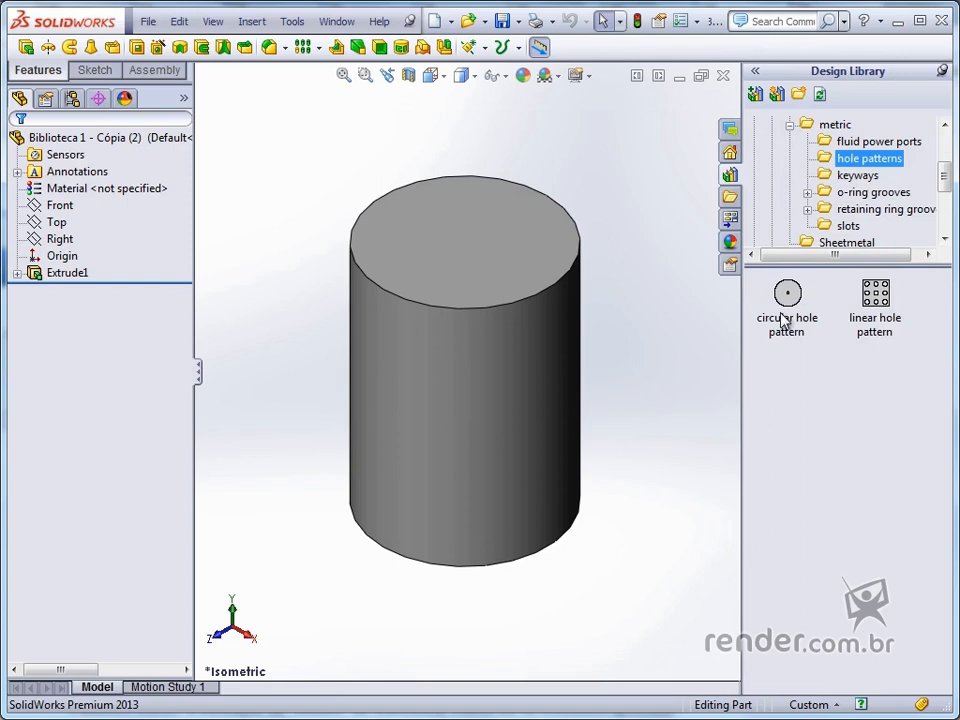
- Place the circular hole pattern library feature on the cylinder's top face
mouse_move(791, 297)
mouse_move(873, 296)
left_click(789, 321)
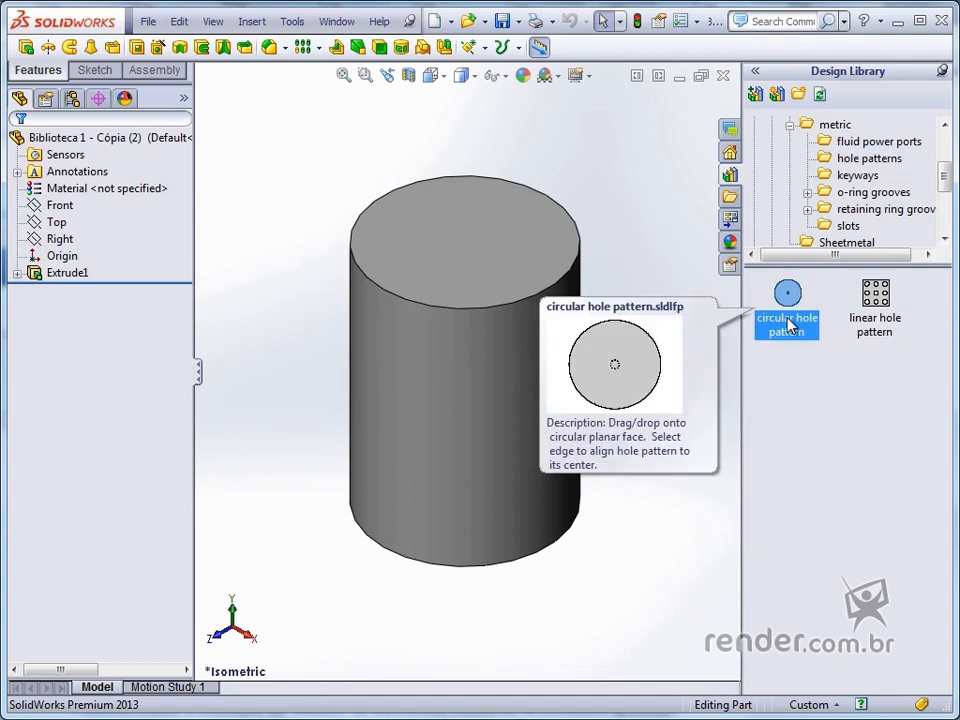
left_click_drag(789, 323, 503, 250)
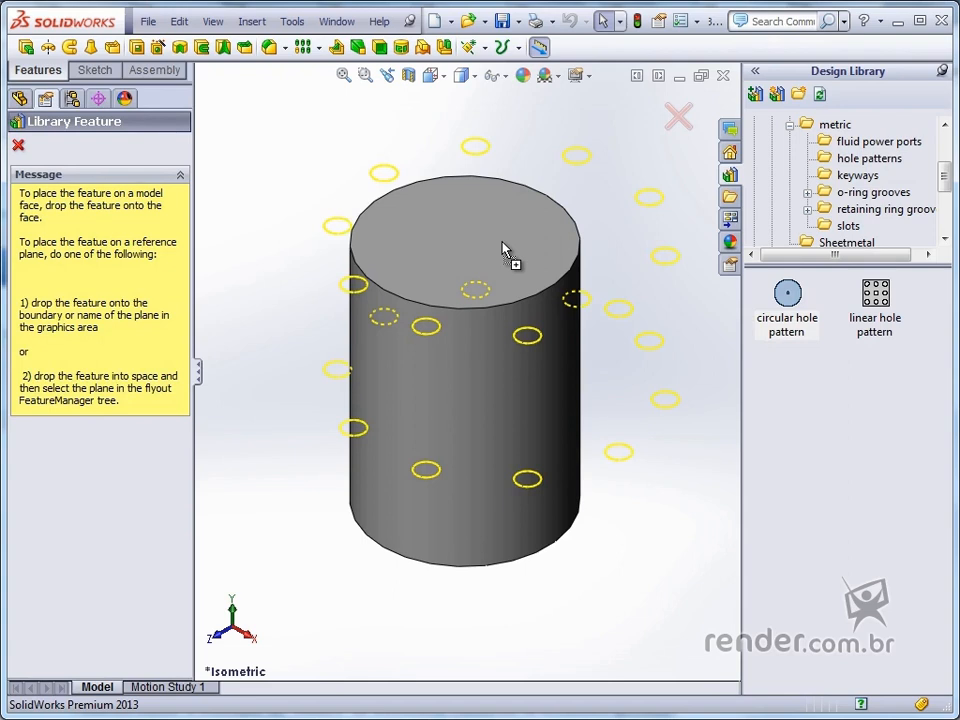
left_click_drag(503, 250, 502, 250)
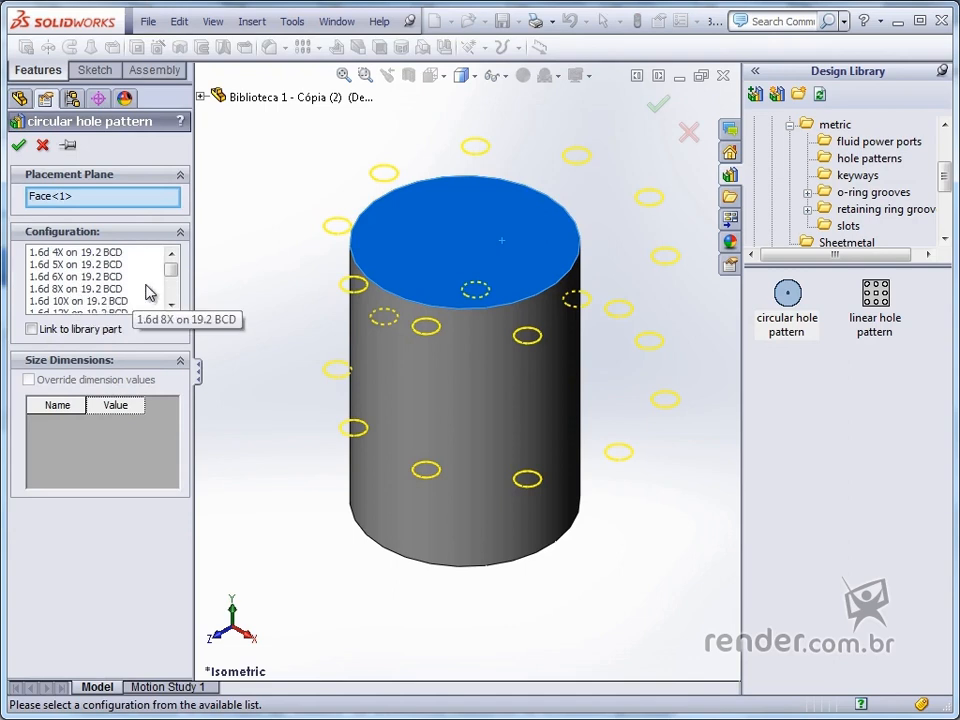
- Choose the 2d 5X on 24 BCD configuration for the circular hole pattern
scroll(174, 272, "down", 3)
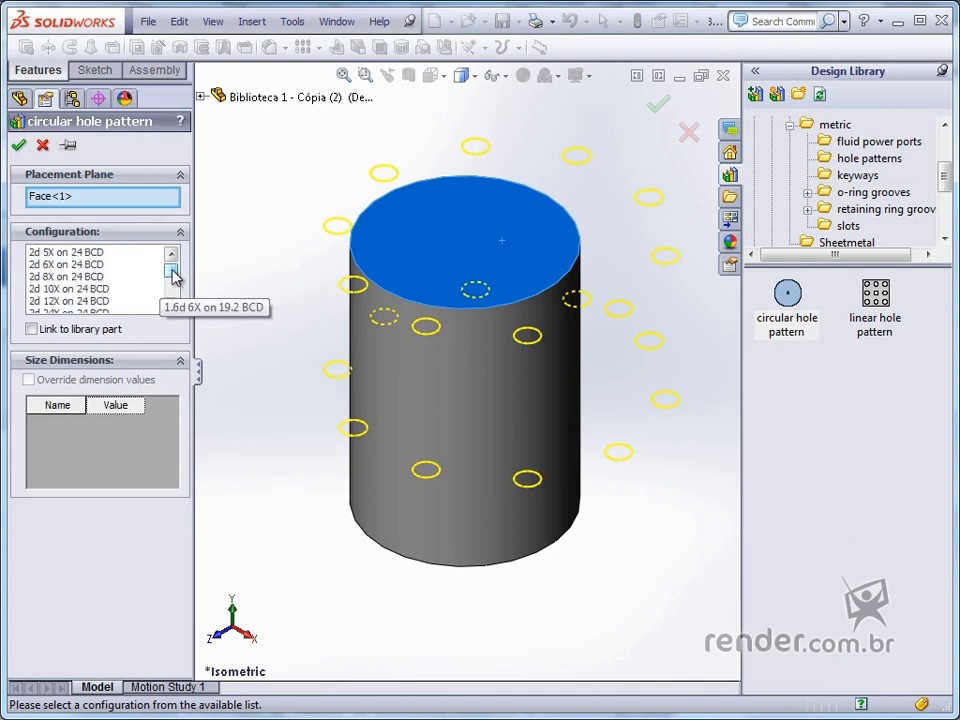
left_click(50, 198)
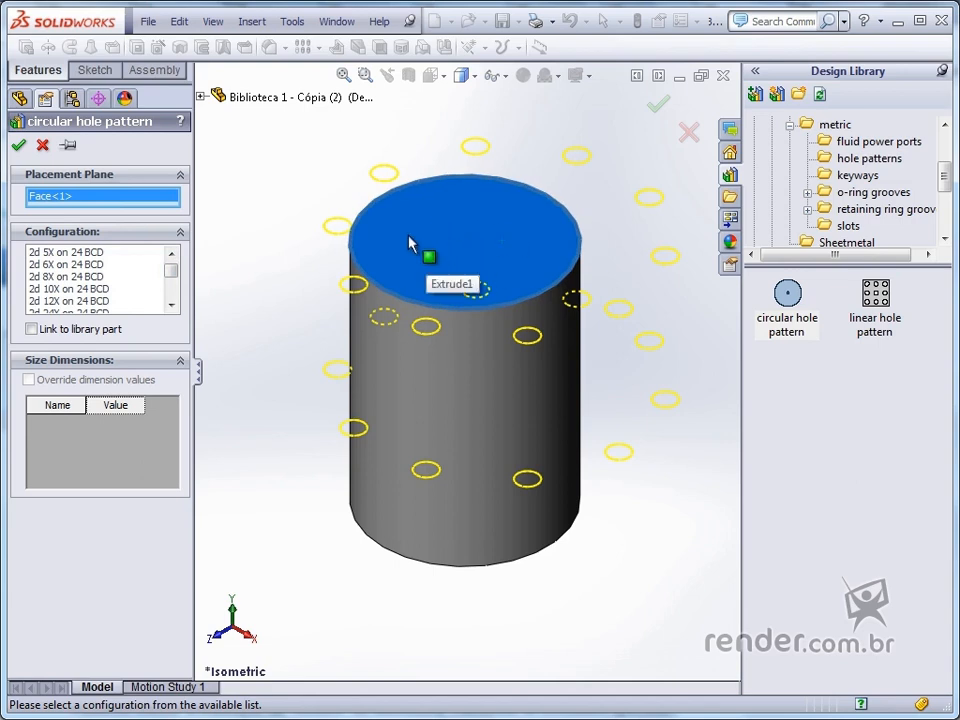
left_click(171, 253)
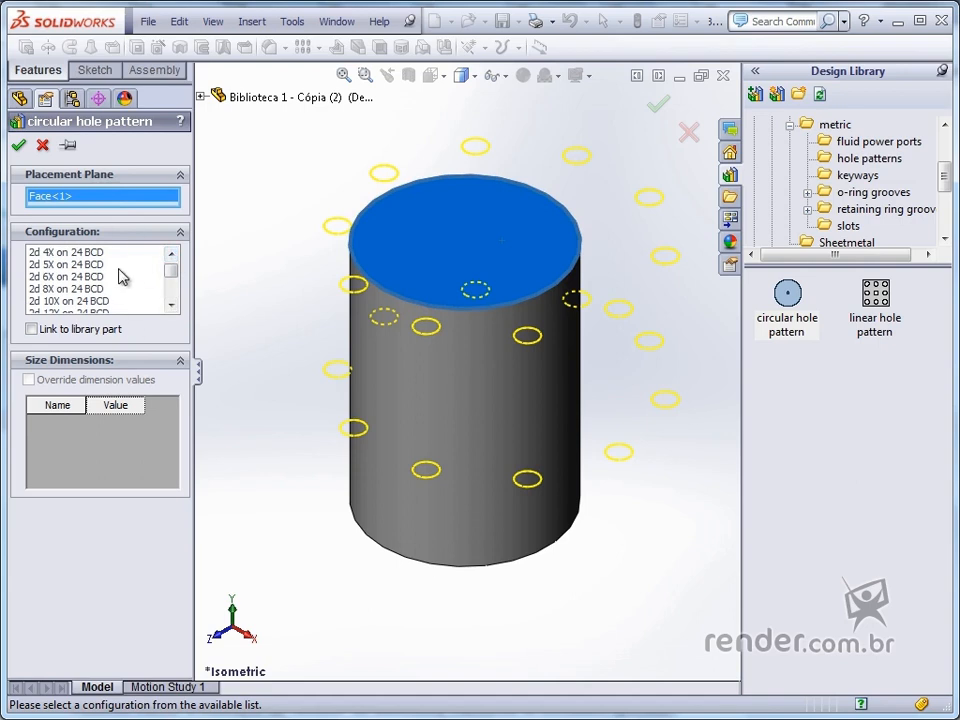
left_click(60, 266)
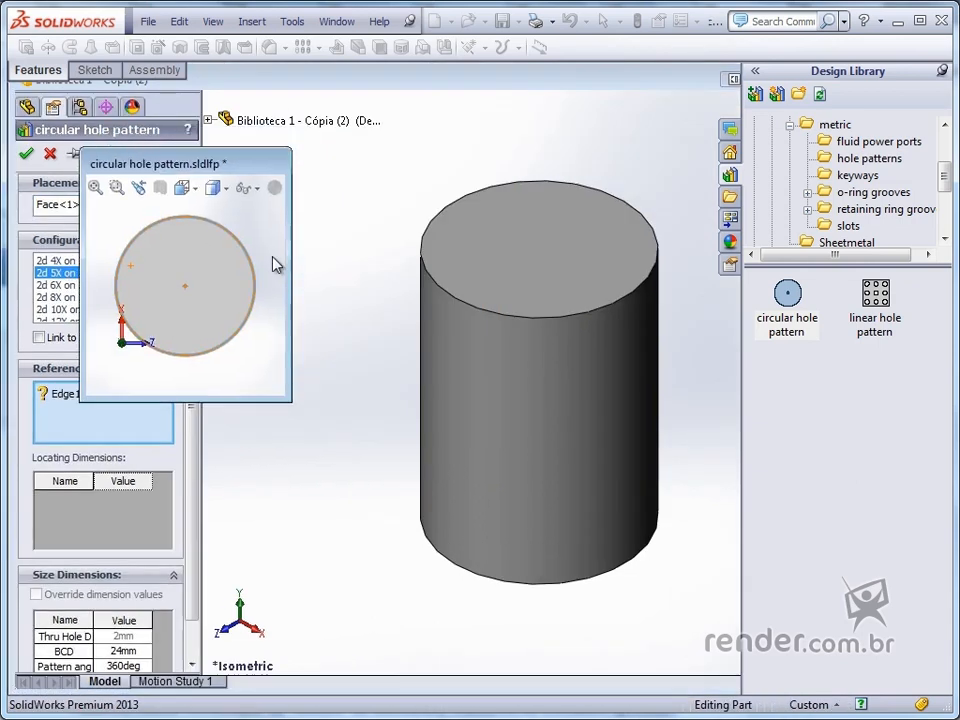
- Assign the cylinder's top circular edge as the Edge1 reference to center the hole pattern
left_click_drag(250, 170, 410, 120)
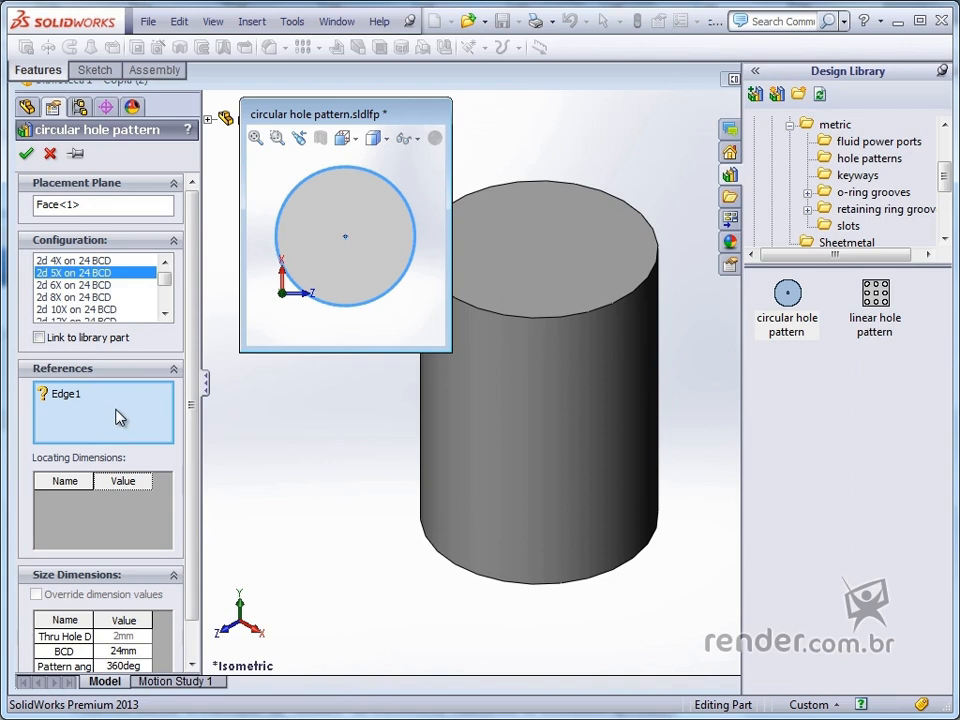
left_click(75, 397)
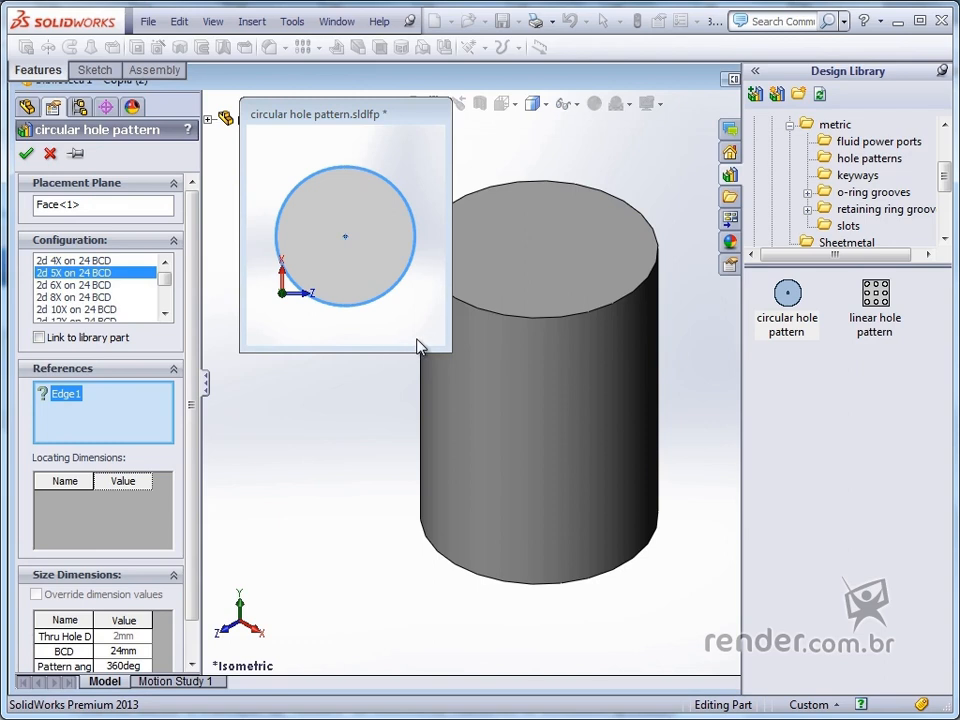
left_click(515, 318)
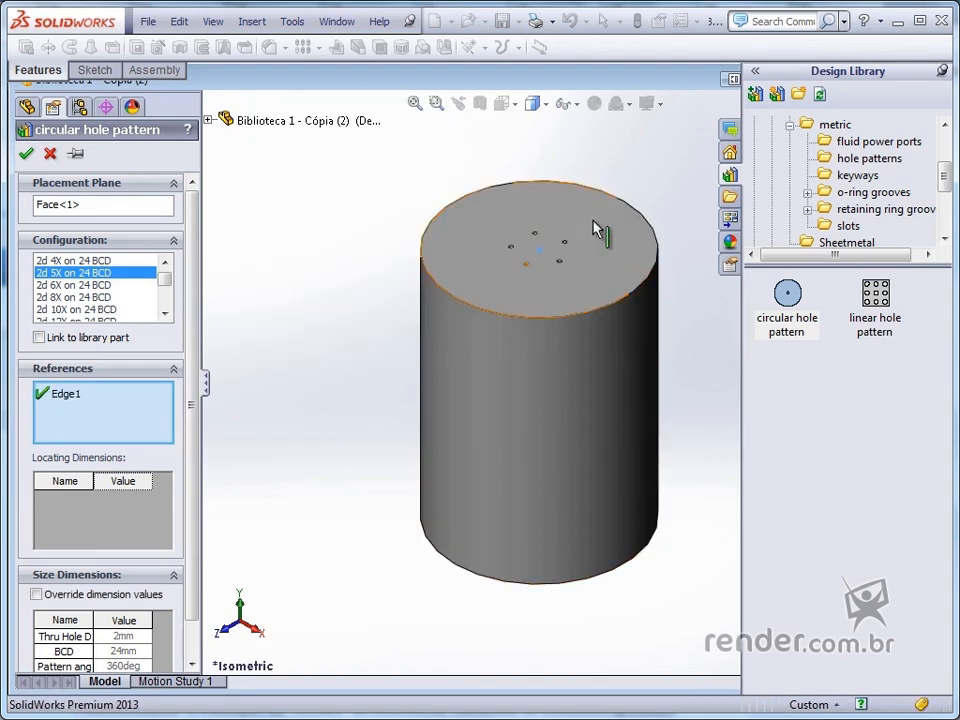
- Enable overriding of the hole pattern's size dimensions and accept the library feature
scroll(583, 232, "down", 4)
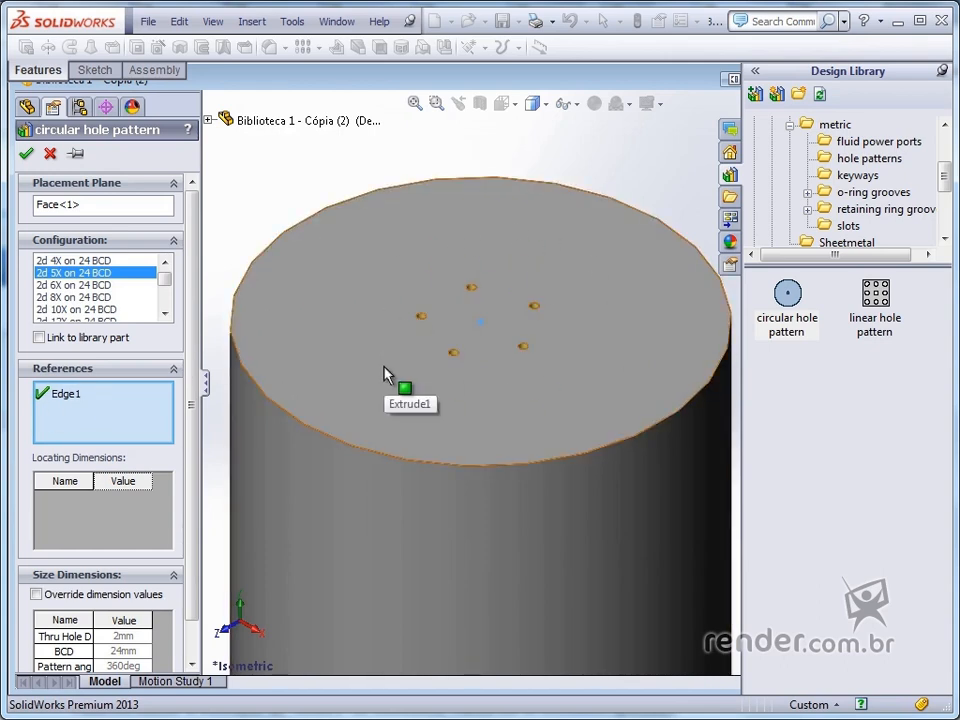
scroll(197, 550, "down", 2)
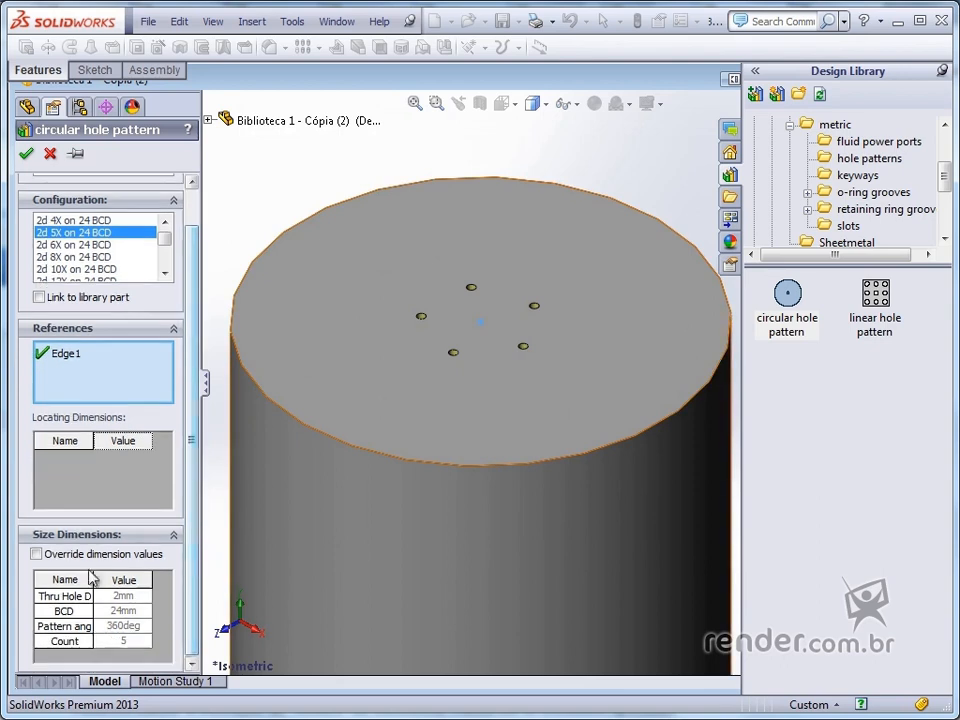
left_click(37, 553)
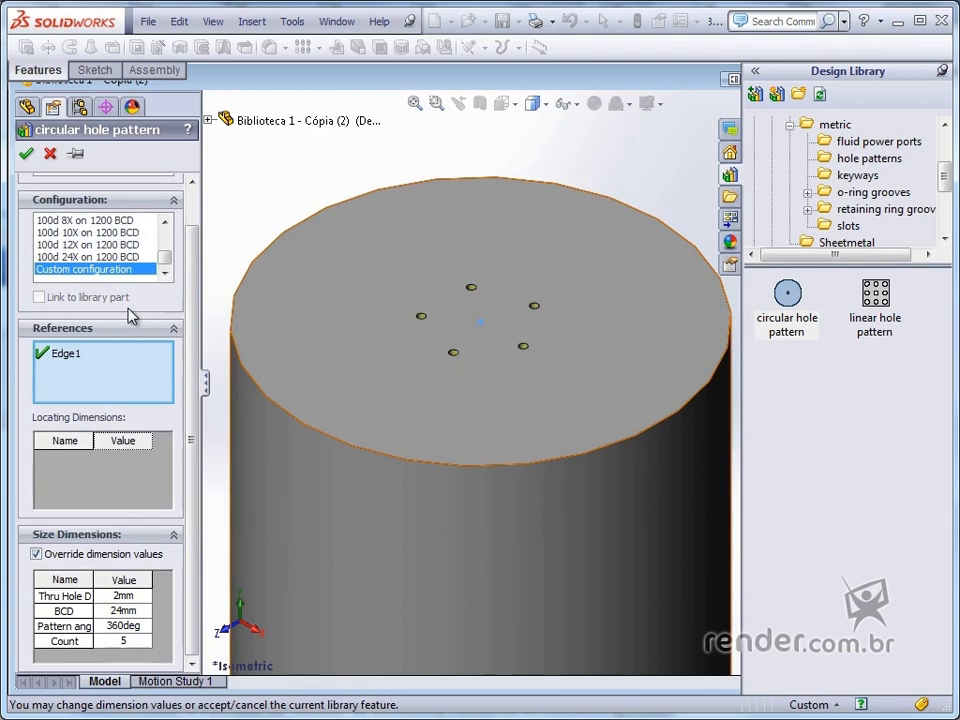
left_click(26, 154)
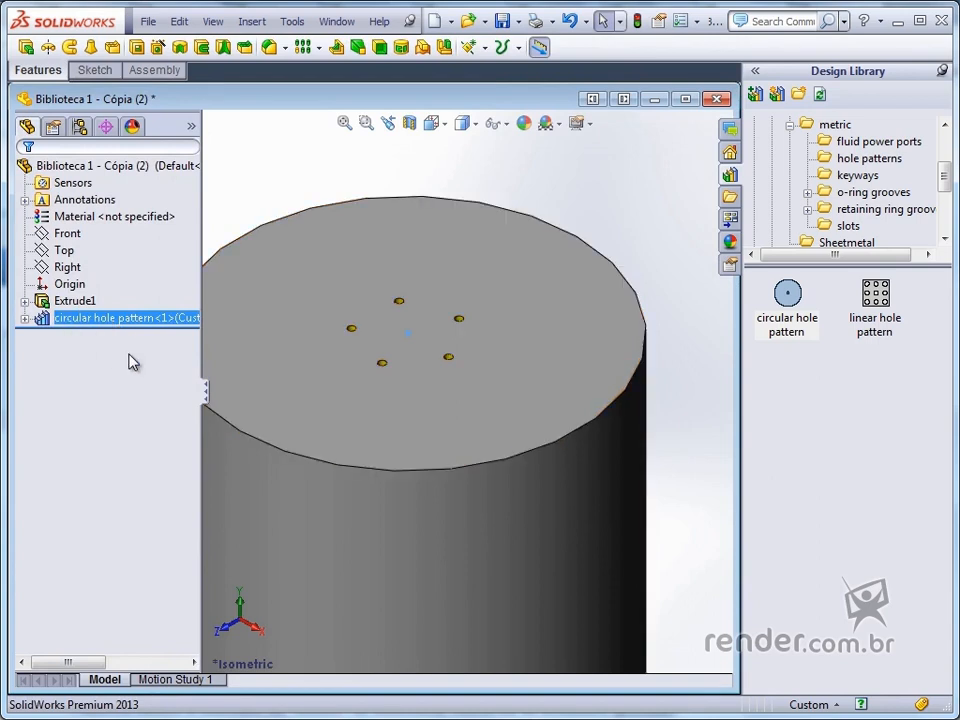
- Maximize the part window and review the circular hole pattern's editable definition without changing it
double_click(350, 100)
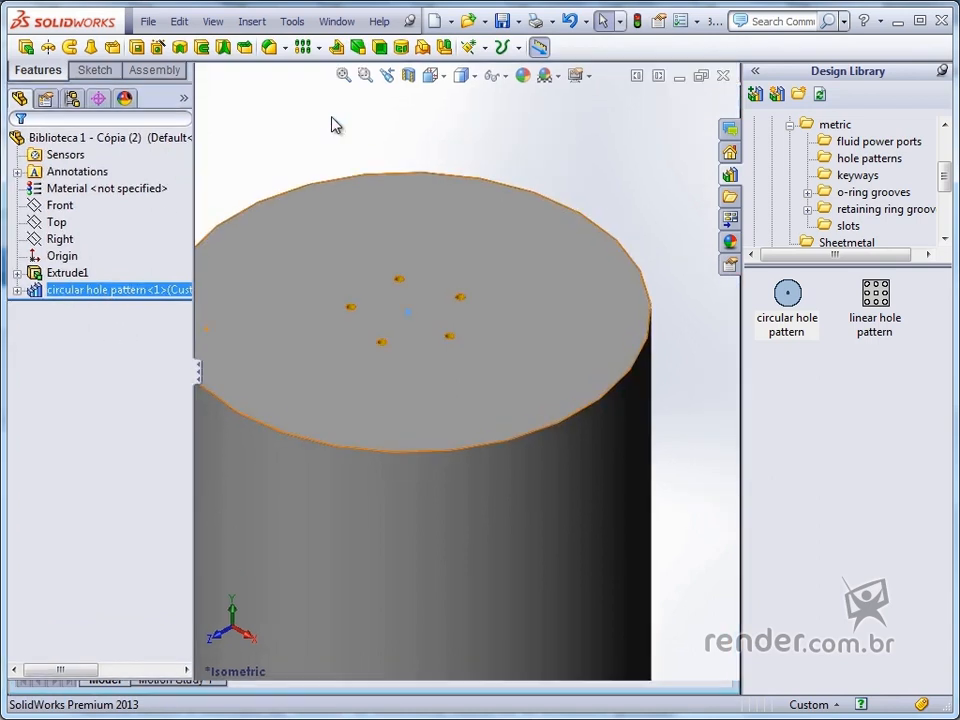
right_click(65, 296)
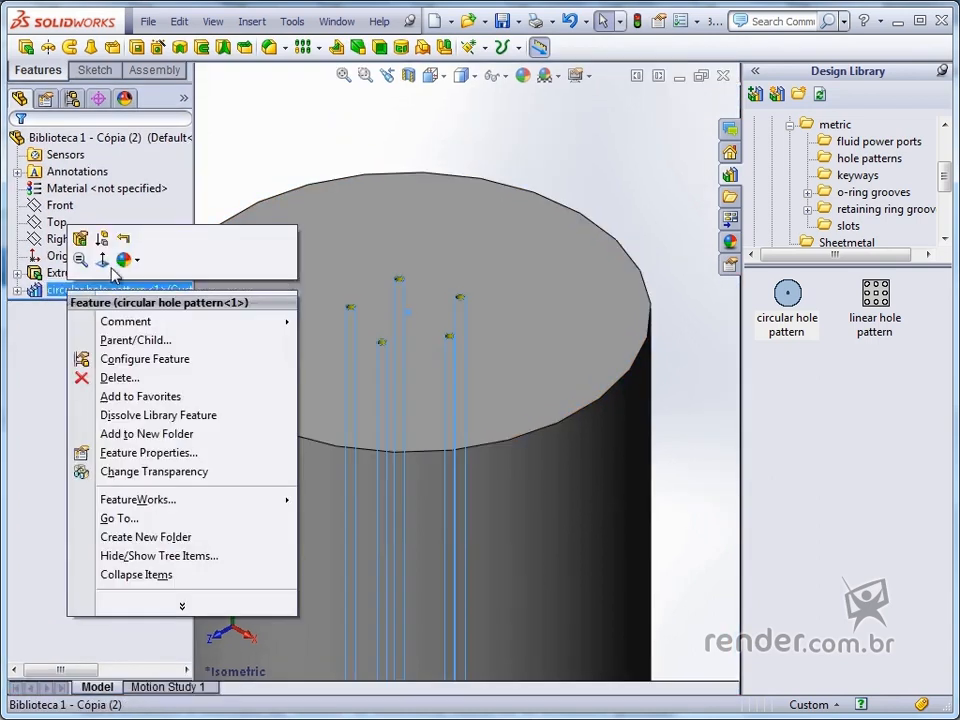
left_click(83, 243)
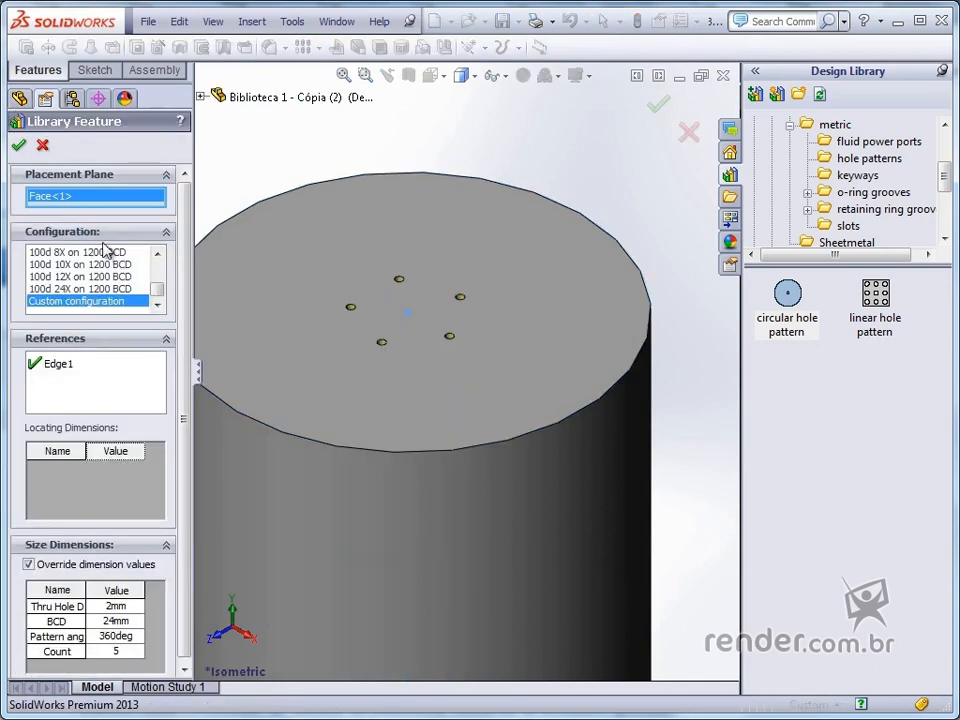
left_click(43, 146)
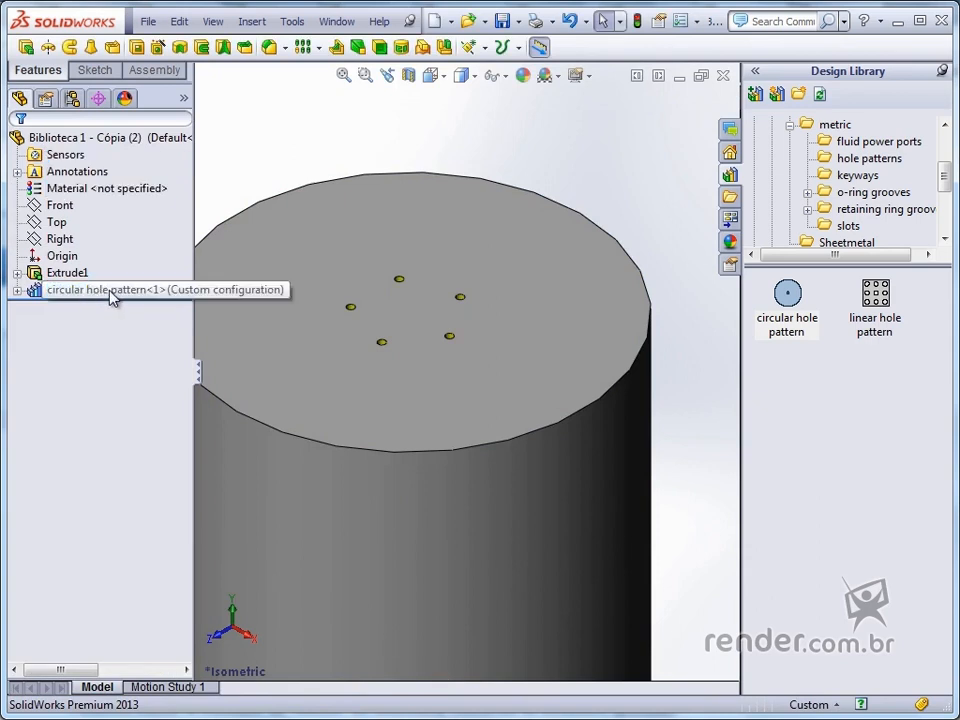
- Dissolve the circular hole pattern library feature into its individual features
left_click(101, 294)
right_click(102, 294)
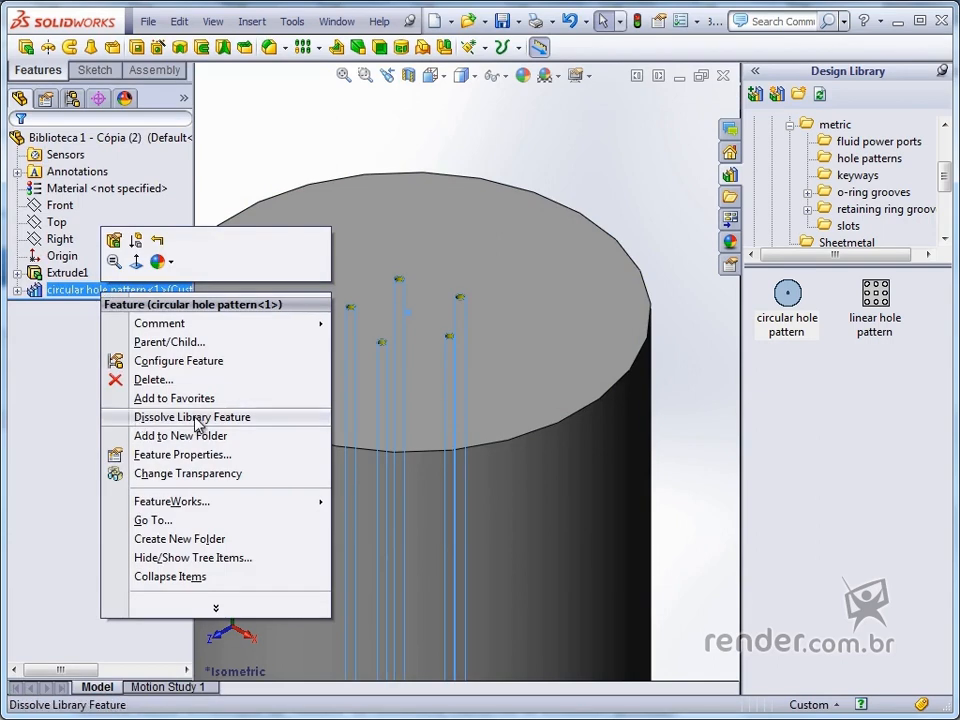
left_click(197, 417)
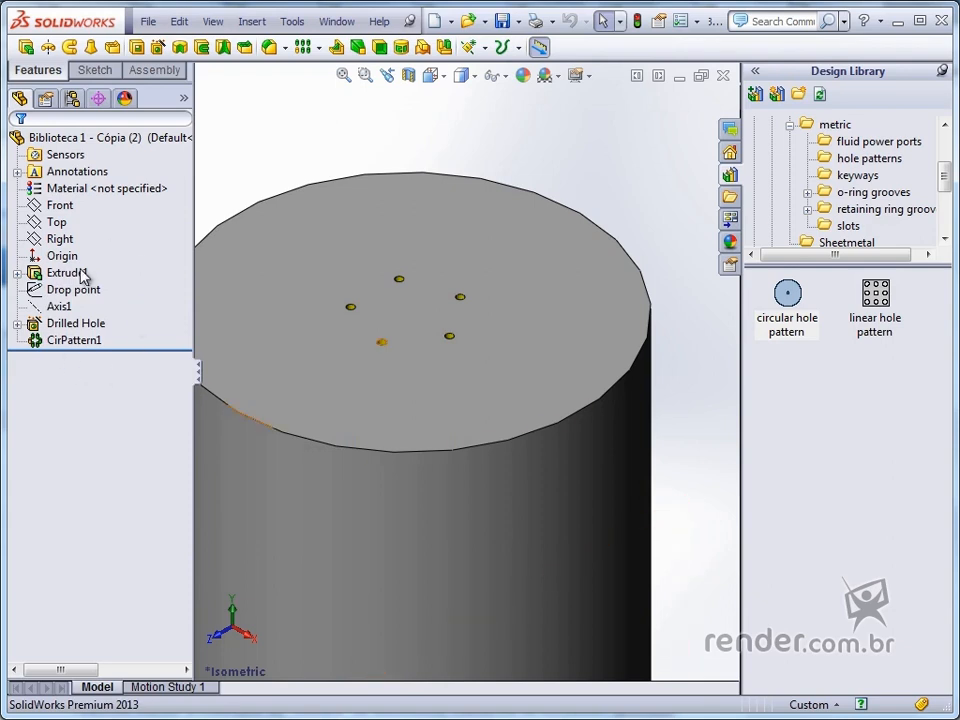
- Switch to the open part Biblioteca - Cópia (2) and maximize its window
left_click(333, 22)
left_click(369, 208)
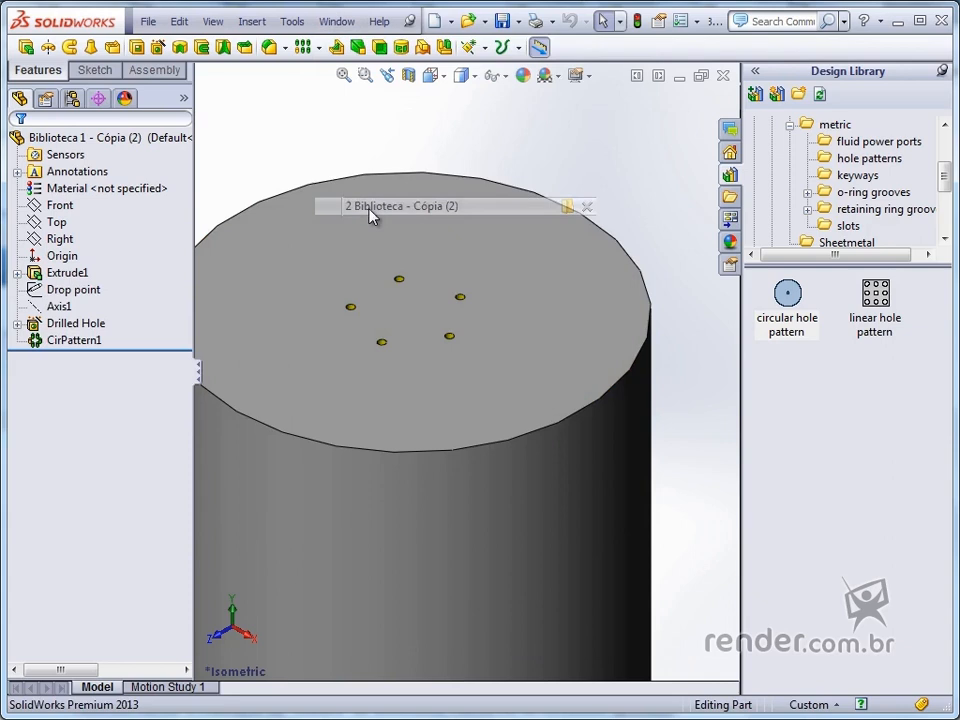
double_click(369, 207)
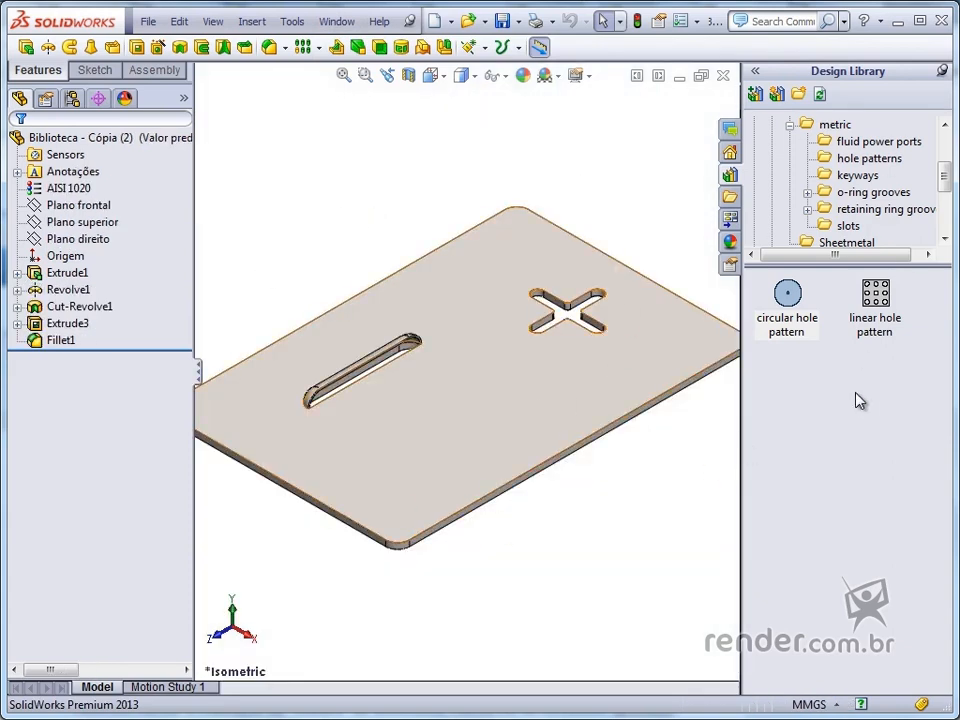
- Collapse the expanded features folders and the whole design library tree
left_click(788, 126)
scroll(778, 197, "up", 2)
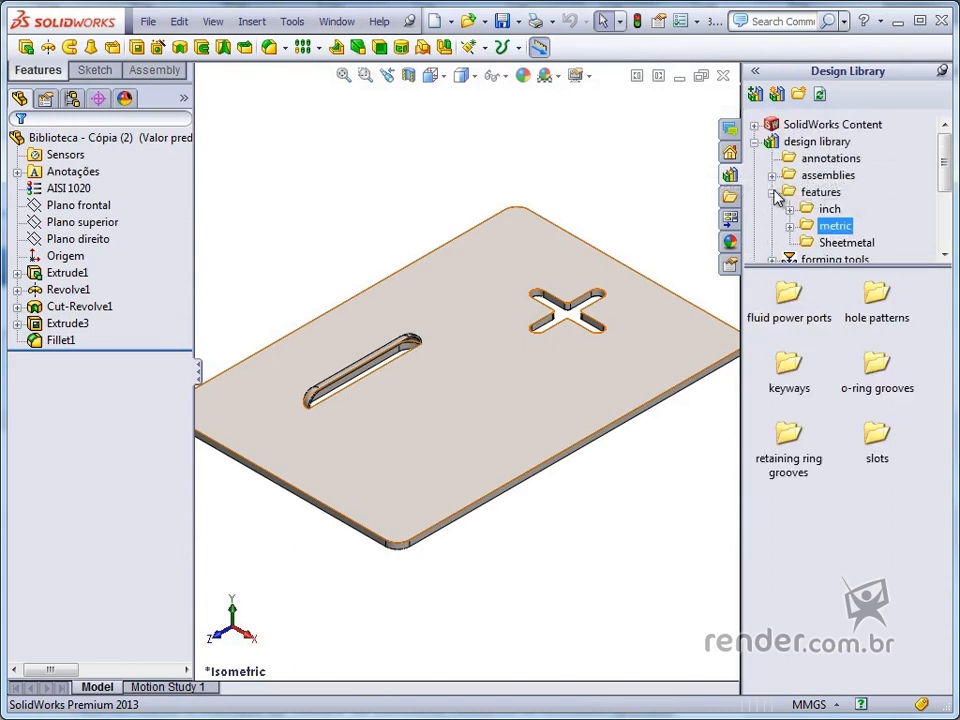
left_click(774, 192)
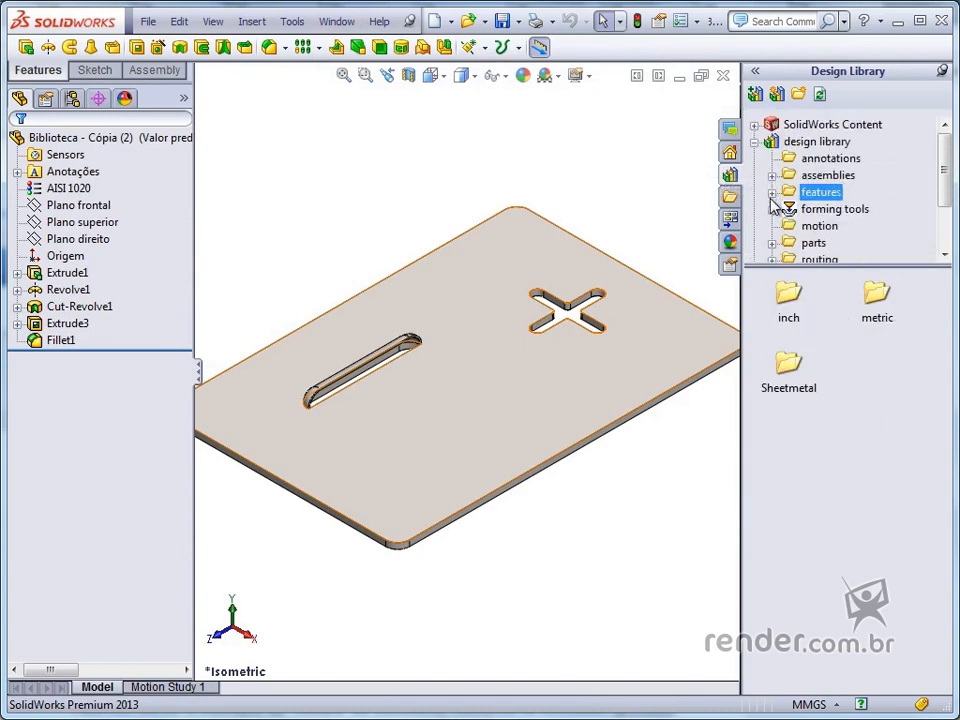
left_click(755, 142)
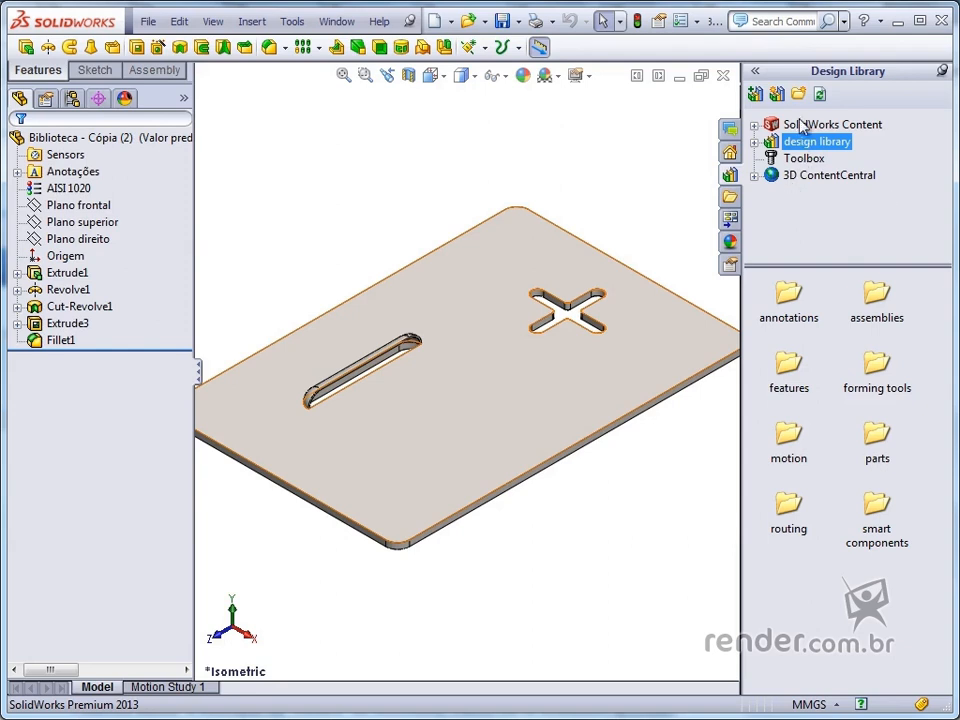
- Start adding a library file location and create a folder named Biblioteca Personalizada on drive C:
left_click(777, 97)
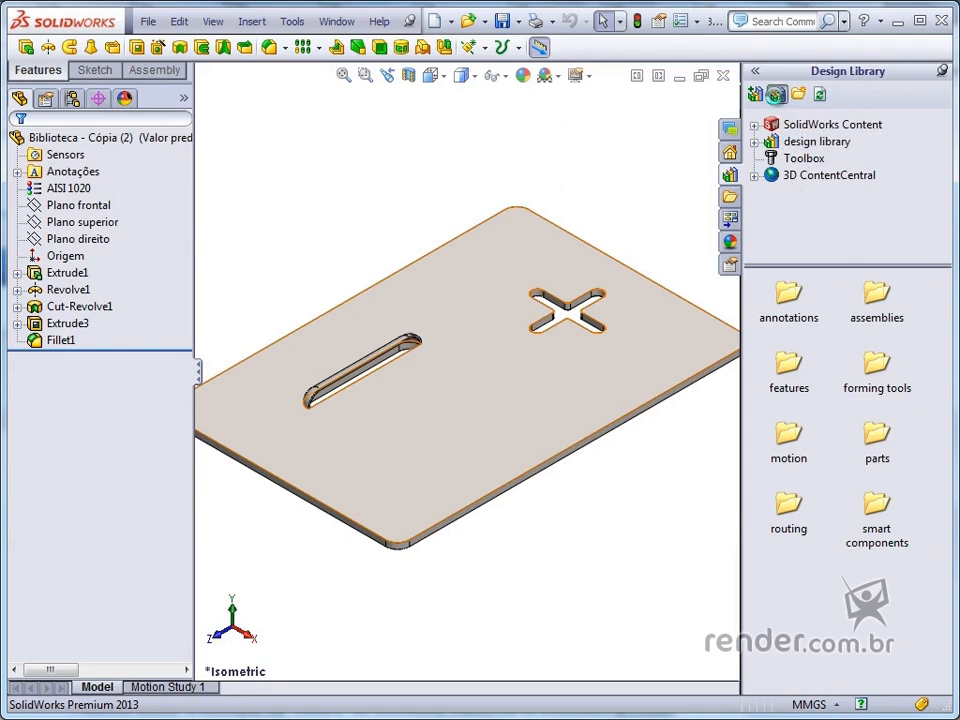
right_click(345, 428)
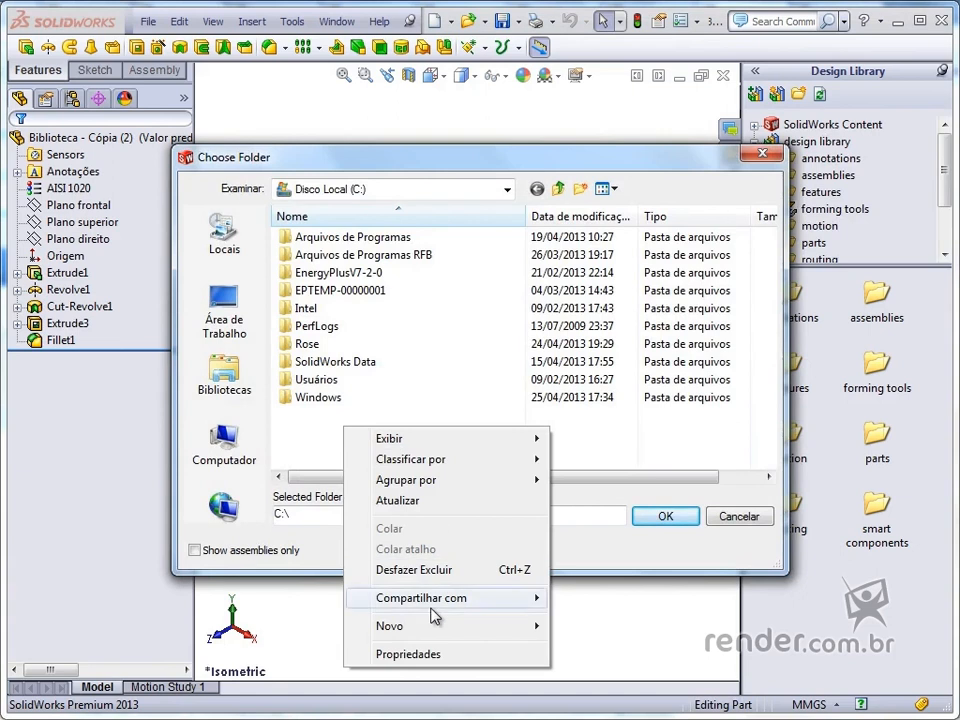
mouse_move(435, 628)
left_click(556, 626)
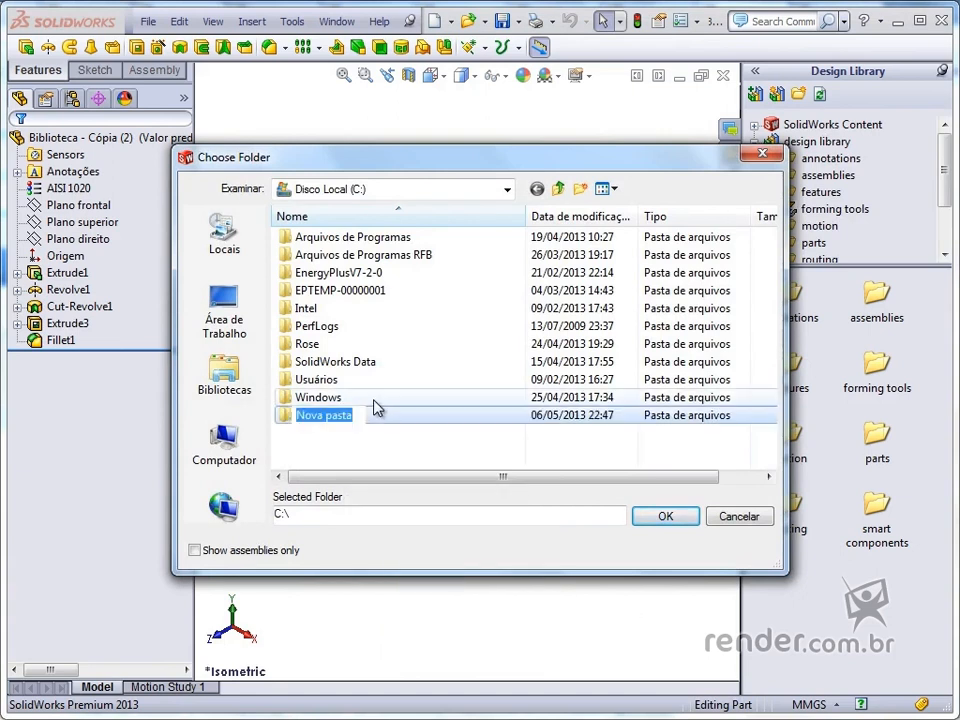
type("Bib")
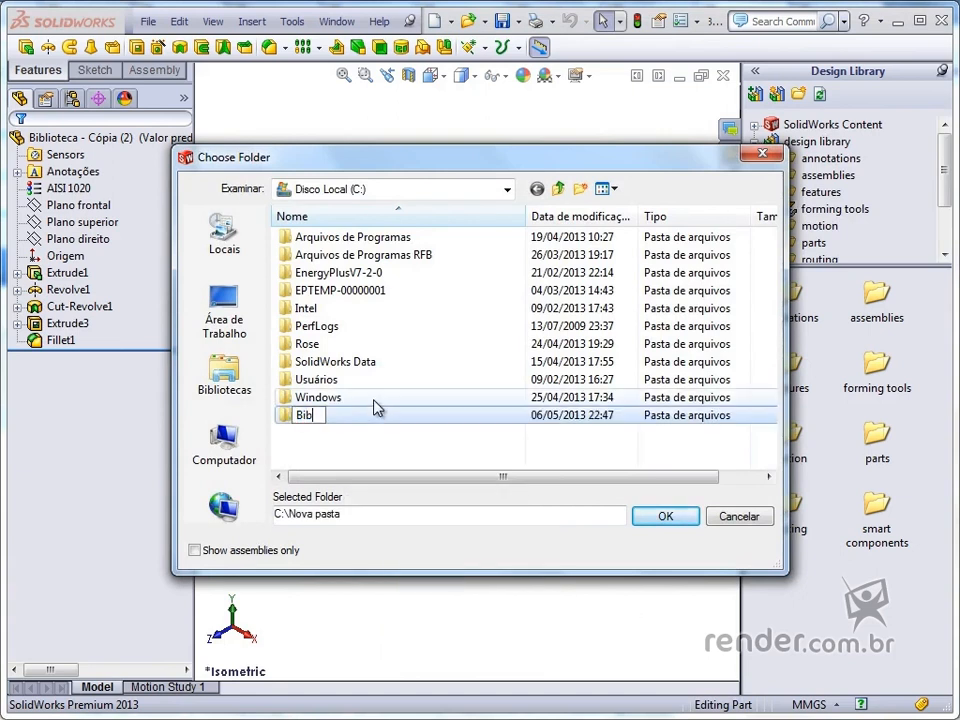
type("lioteca Personalizada")
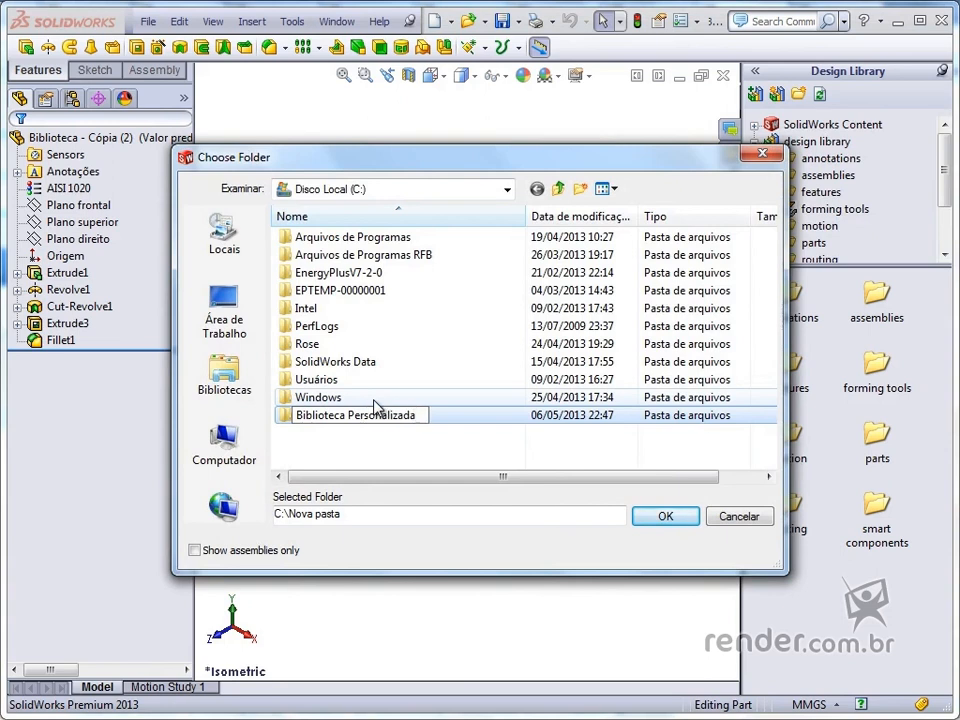
key("Return")
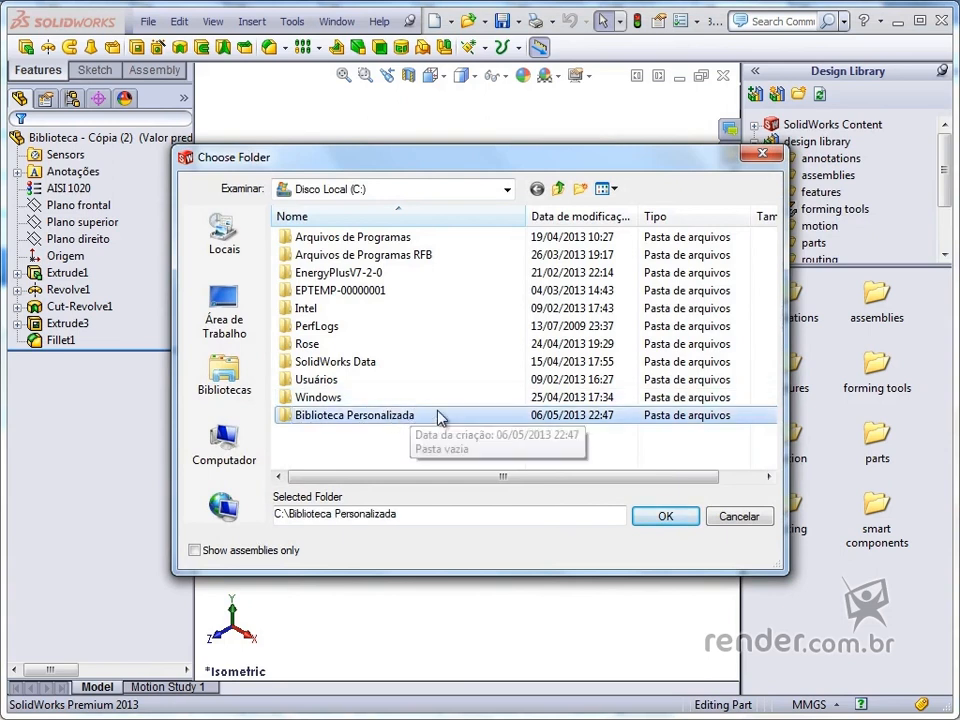
- Confirm C:\Biblioteca Personalizada as a library location, then collapse the design library tree and open the new folder
left_click(658, 519)
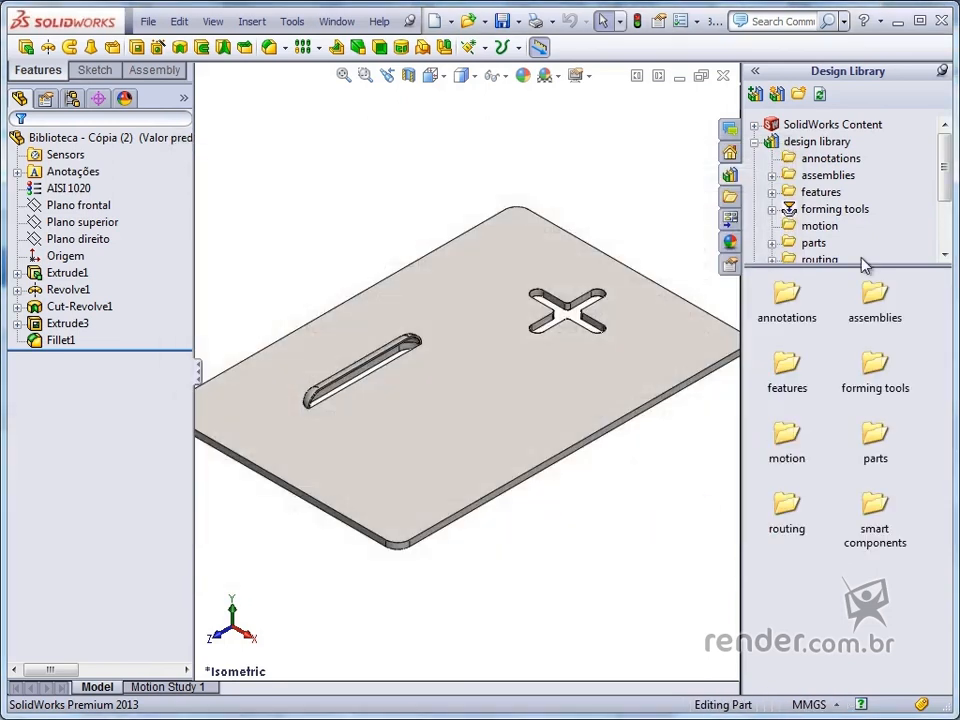
left_click(754, 143)
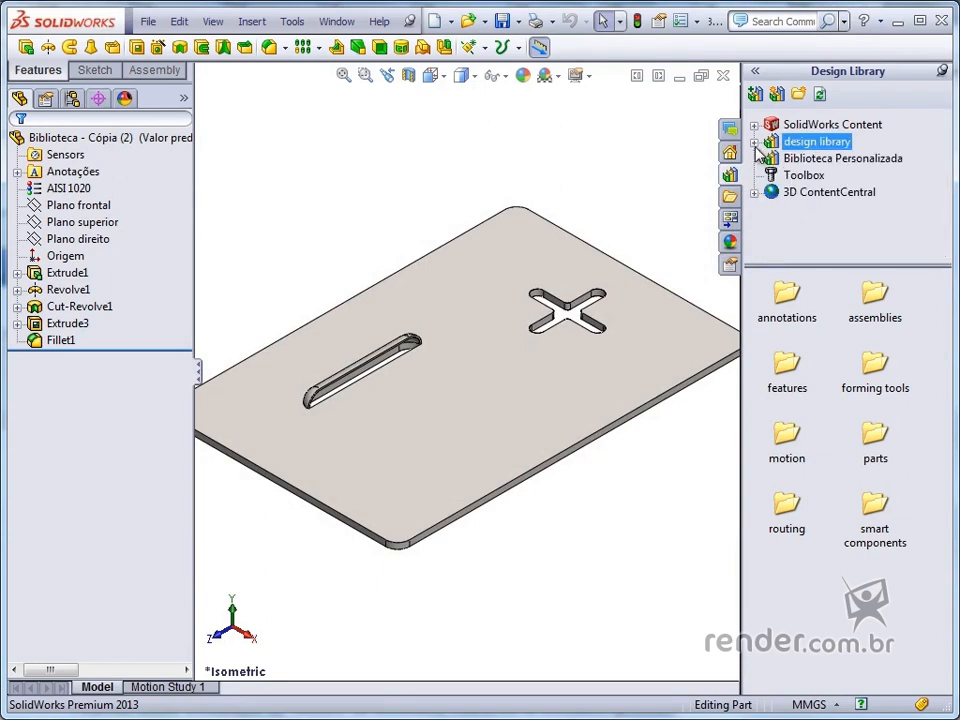
left_click(813, 160)
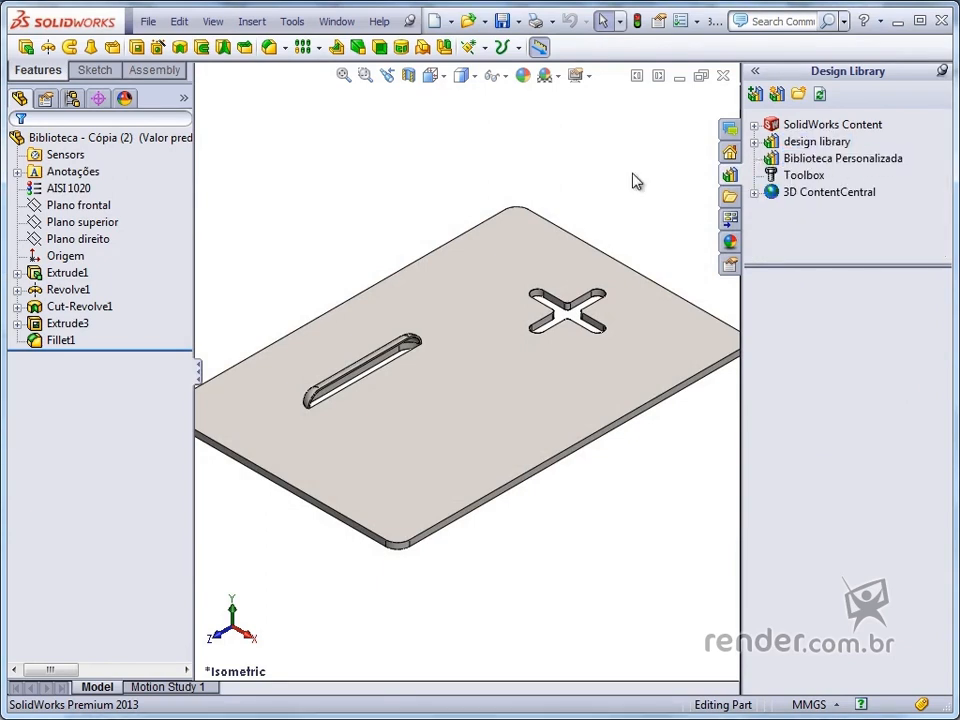
- Save the part and start adding its Revolve1, Cut-Revolve1 and Extrude3 features to the library
left_click(502, 21)
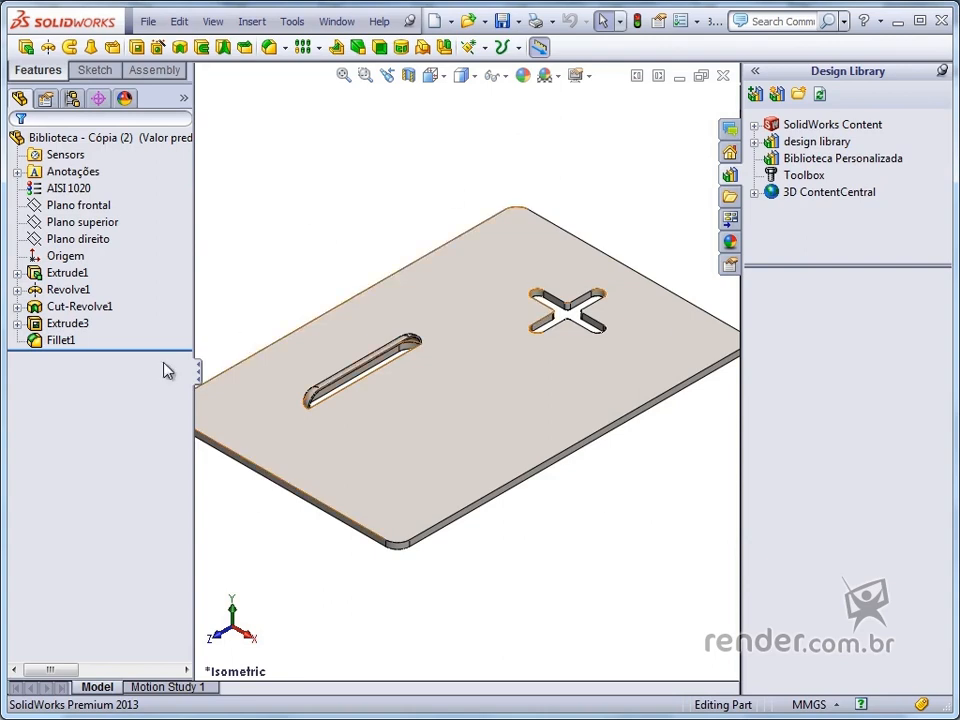
left_click(52, 320)
left_click(58, 307, "ctrl")
left_click(56, 290, "ctrl")
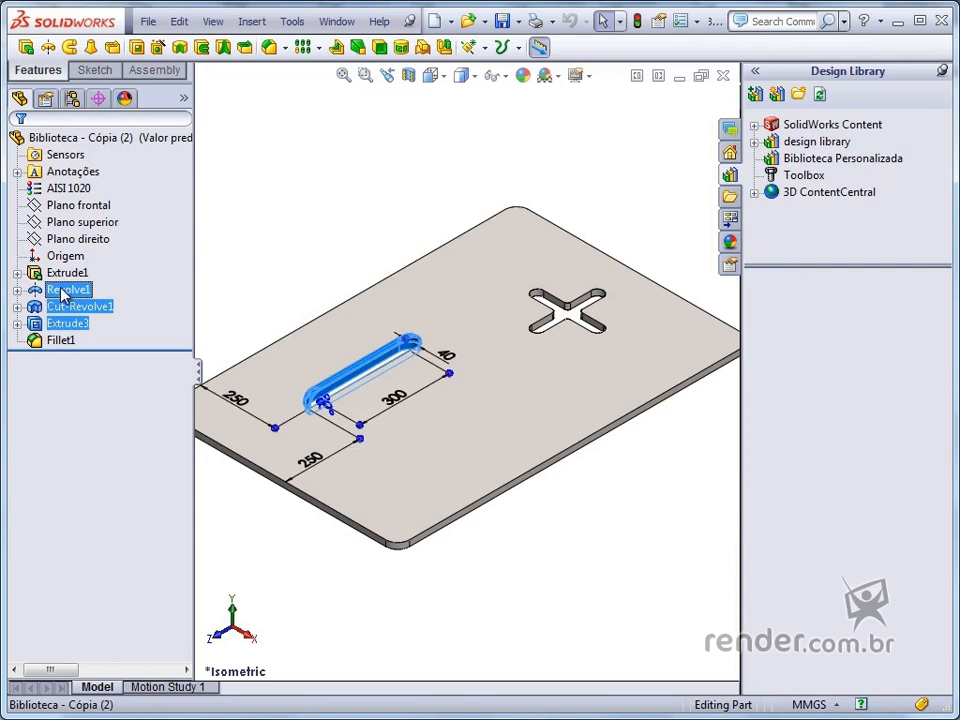
left_click(757, 94)
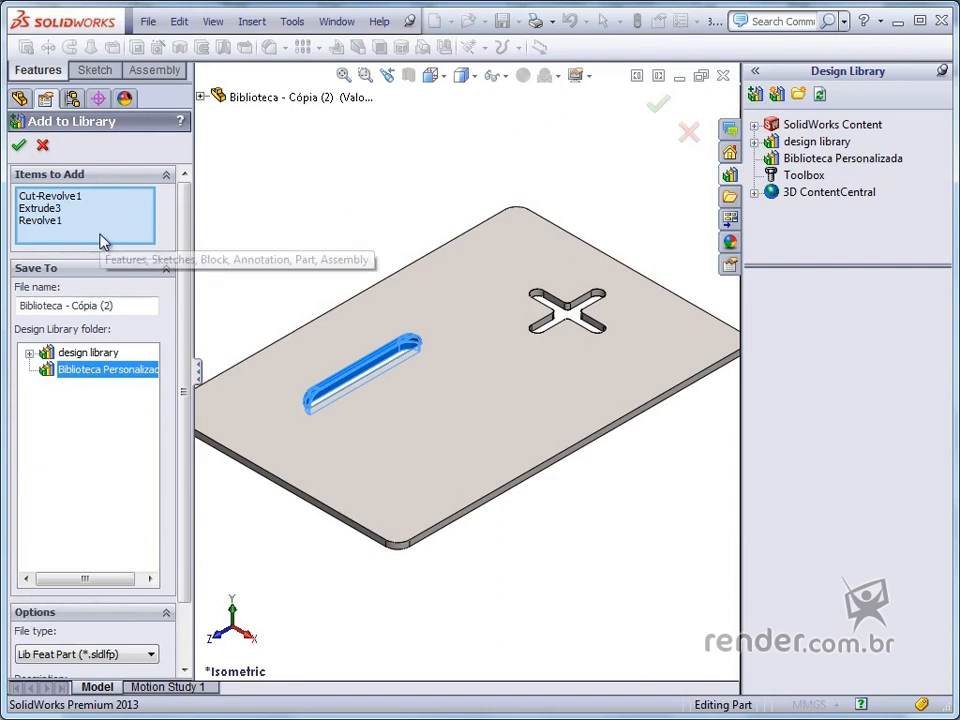
- Name the library feature Features and save it in Biblioteca Personalizada as a simplified part without unrelated features
left_click(120, 305)
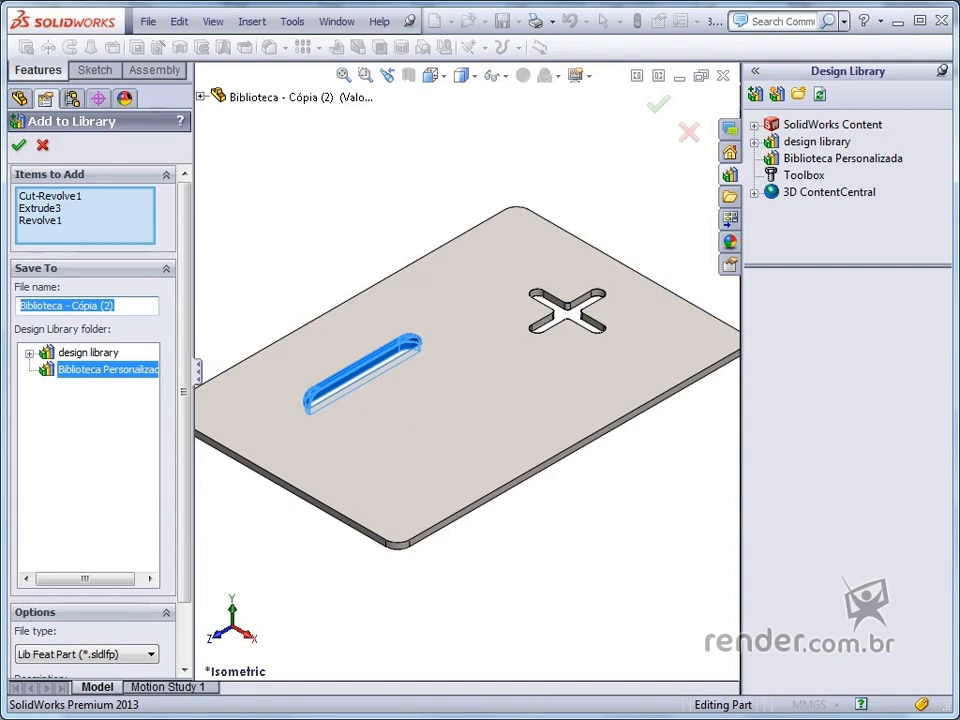
type("Features")
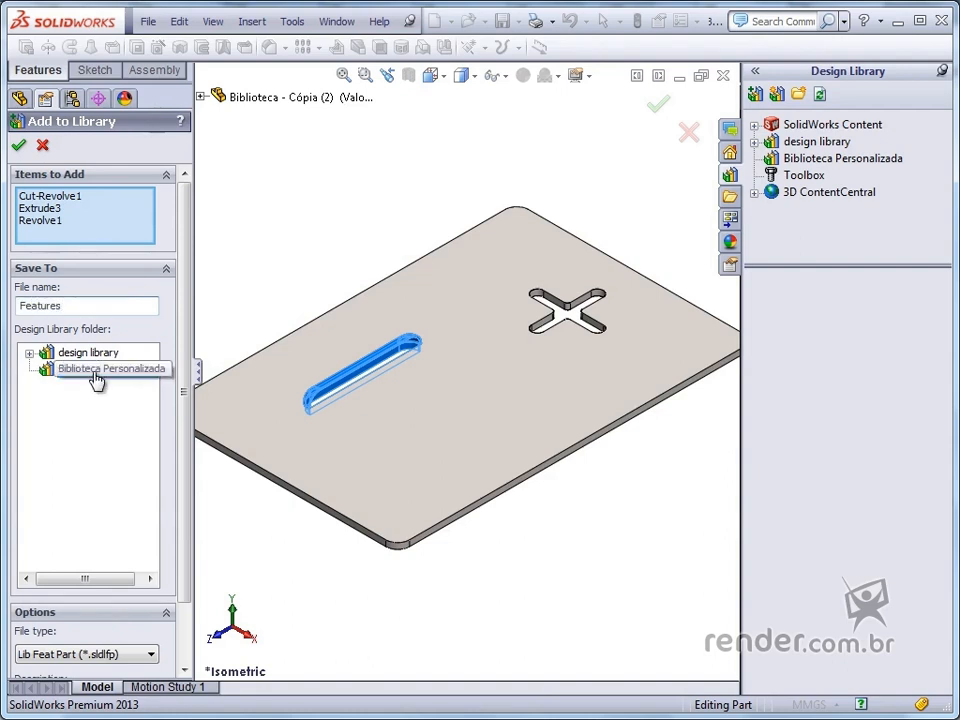
left_click(18, 145)
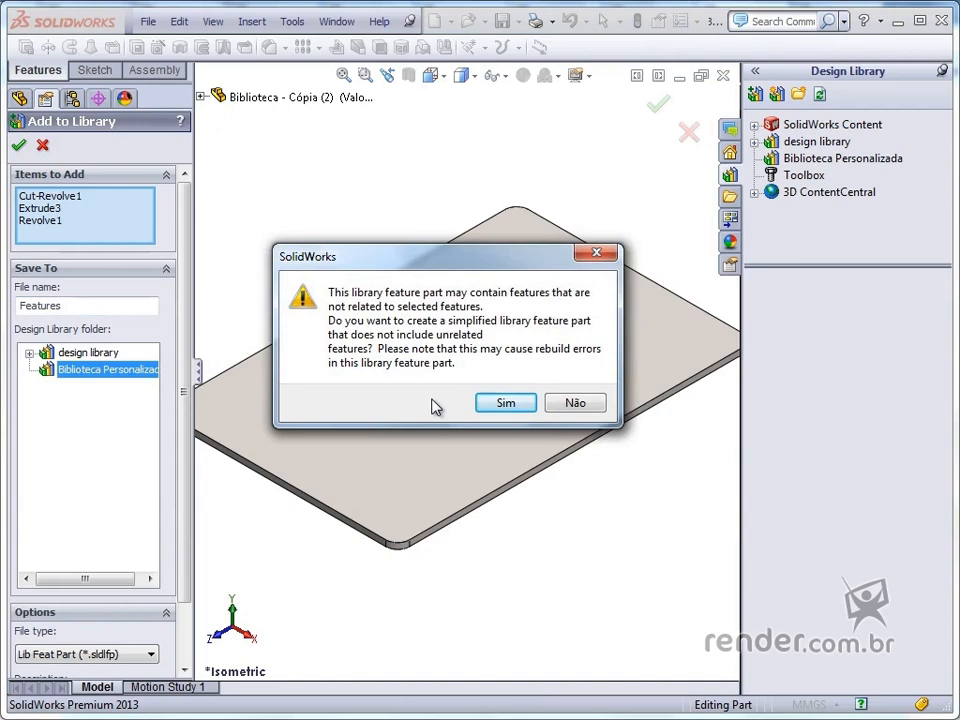
left_click(504, 404)
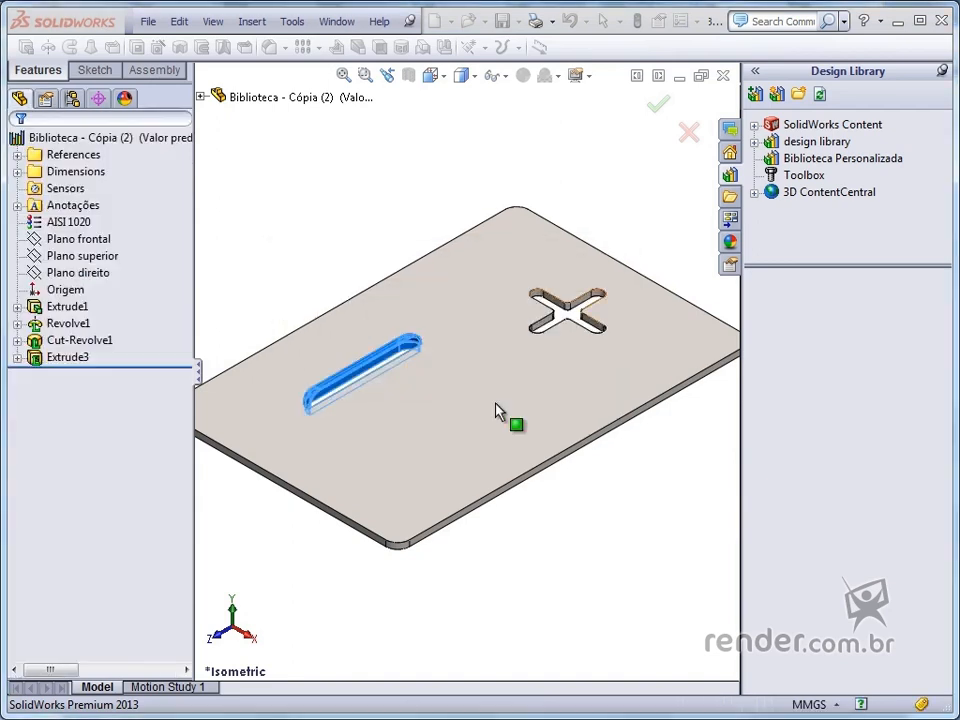
- Show the contents of the Biblioteca Personalizada folder and switch to the open part Peça - Cópia (2)
left_click(845, 160)
key("F2")
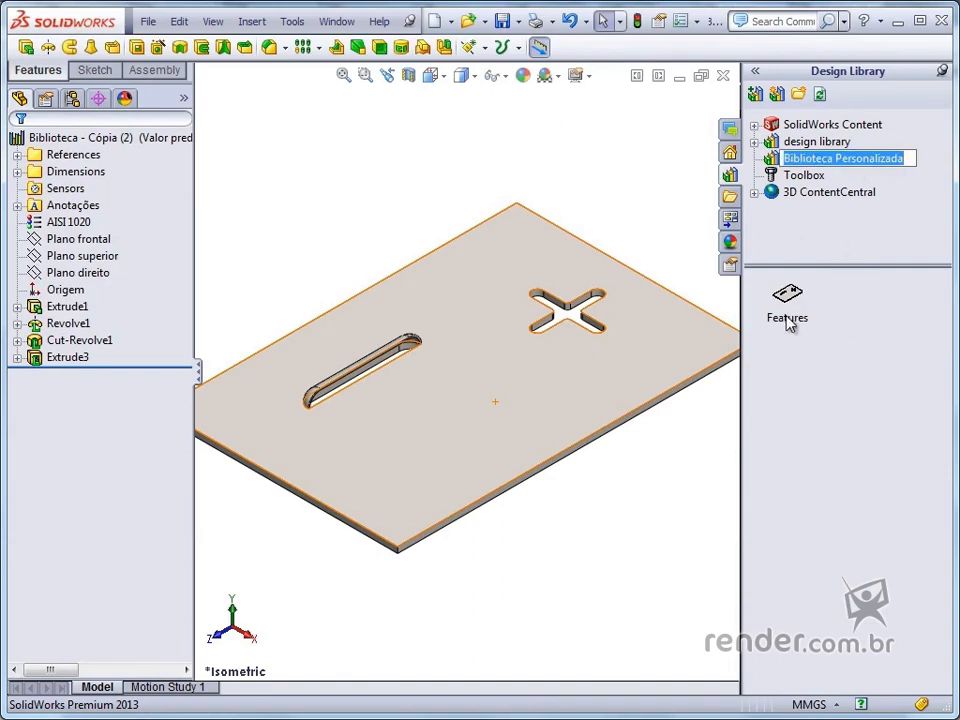
left_click(449, 138)
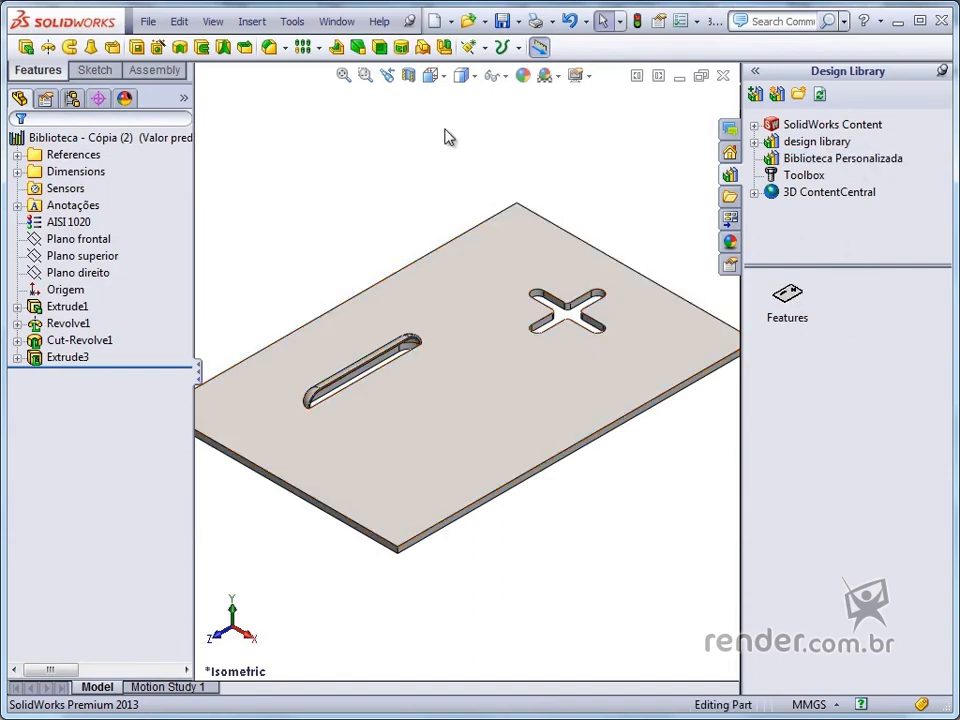
left_click(337, 21)
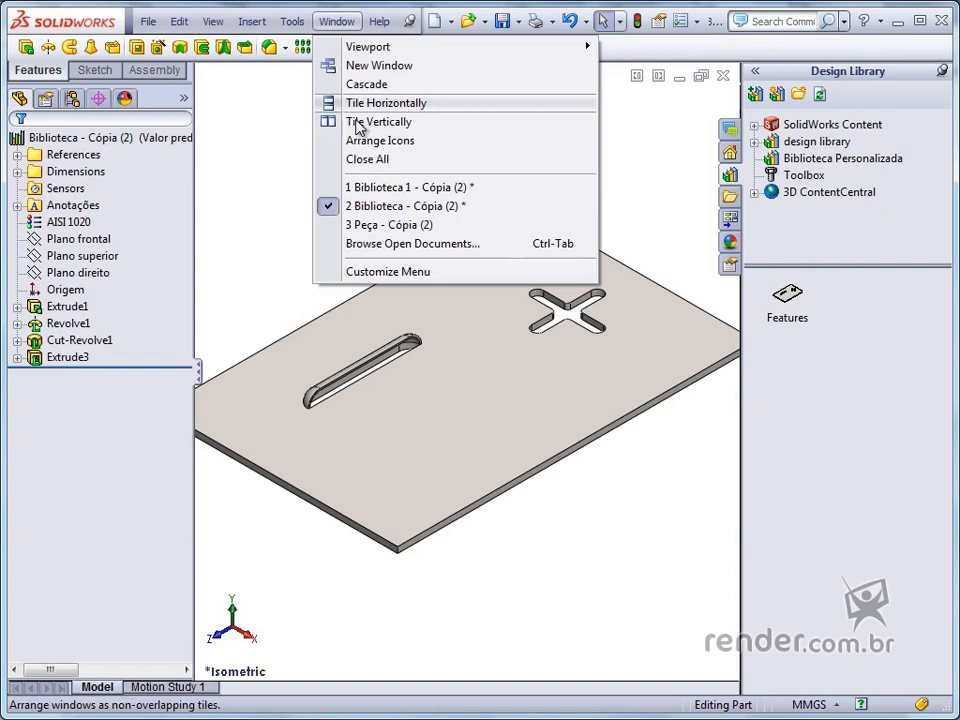
left_click(391, 226)
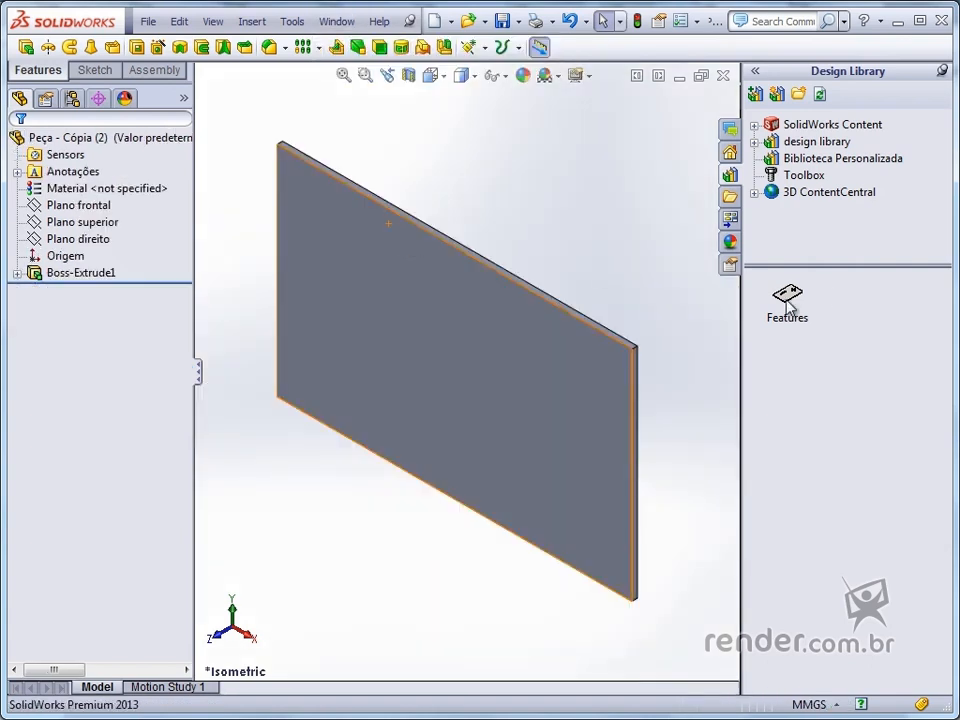
- Insert the Features library feature on the plate's large front face, referencing its left vertical edge and upper long edge
left_click(789, 298)
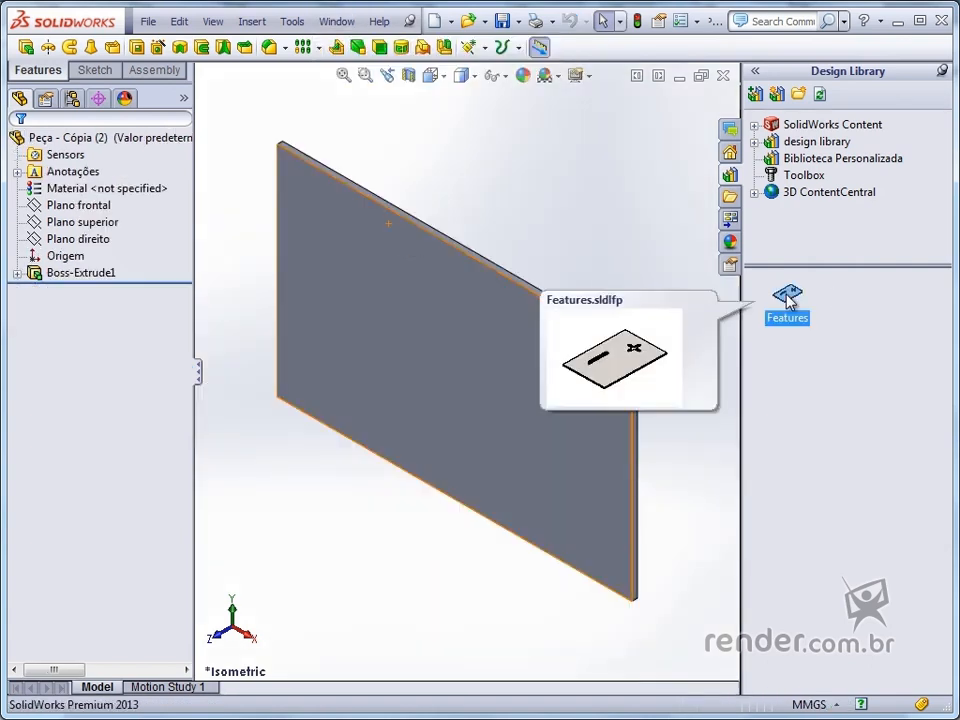
left_click_drag(455, 337, 386, 336)
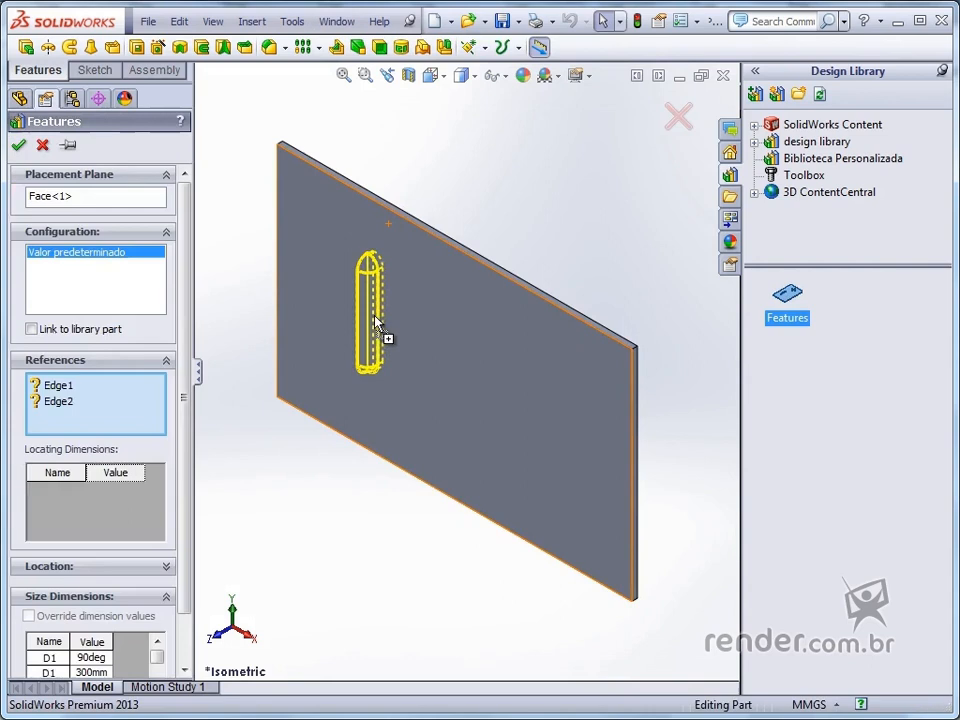
left_click(280, 386)
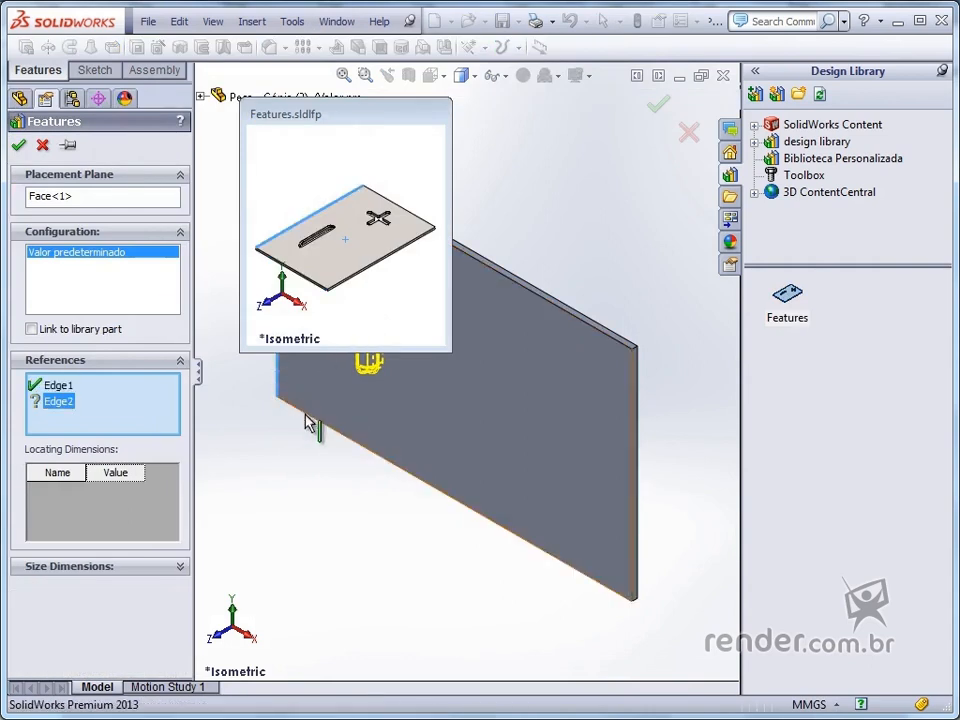
left_click(565, 318)
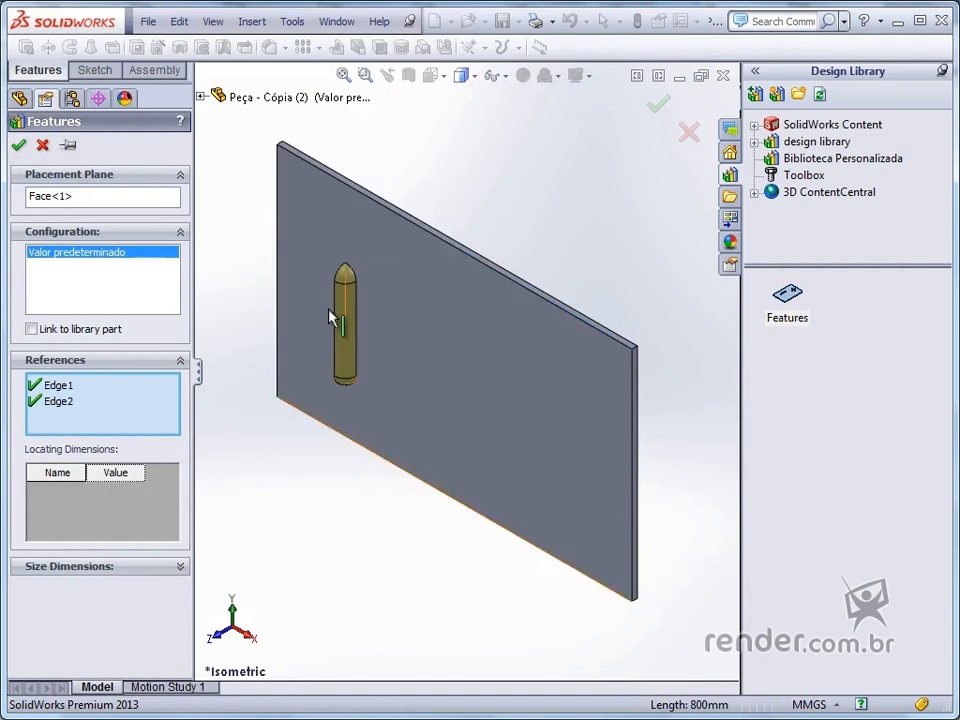
middle_click_drag(254, 342, 289, 268)
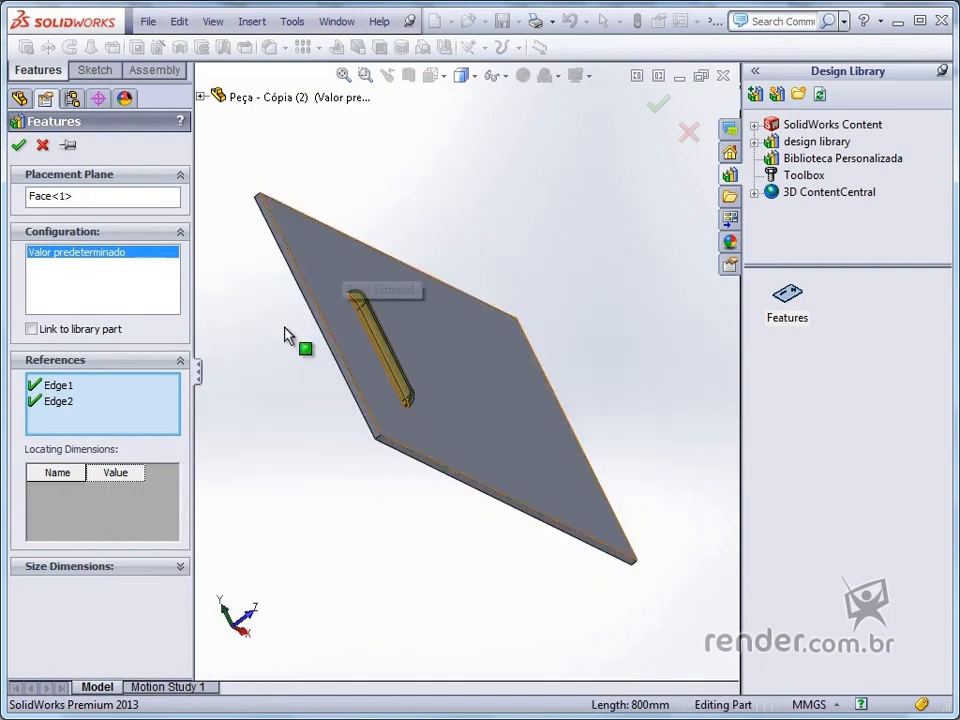
scroll(437, 347, "down", 2)
middle_click_drag(430, 343, 311, 317)
scroll(317, 326, "up", 3)
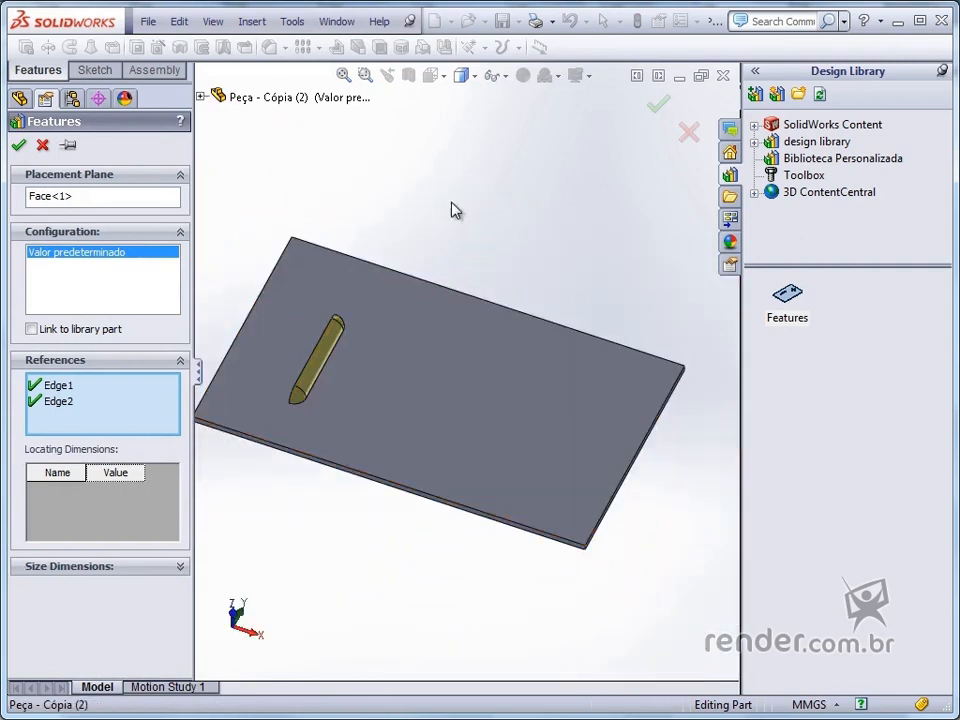
key("ctrl+7")
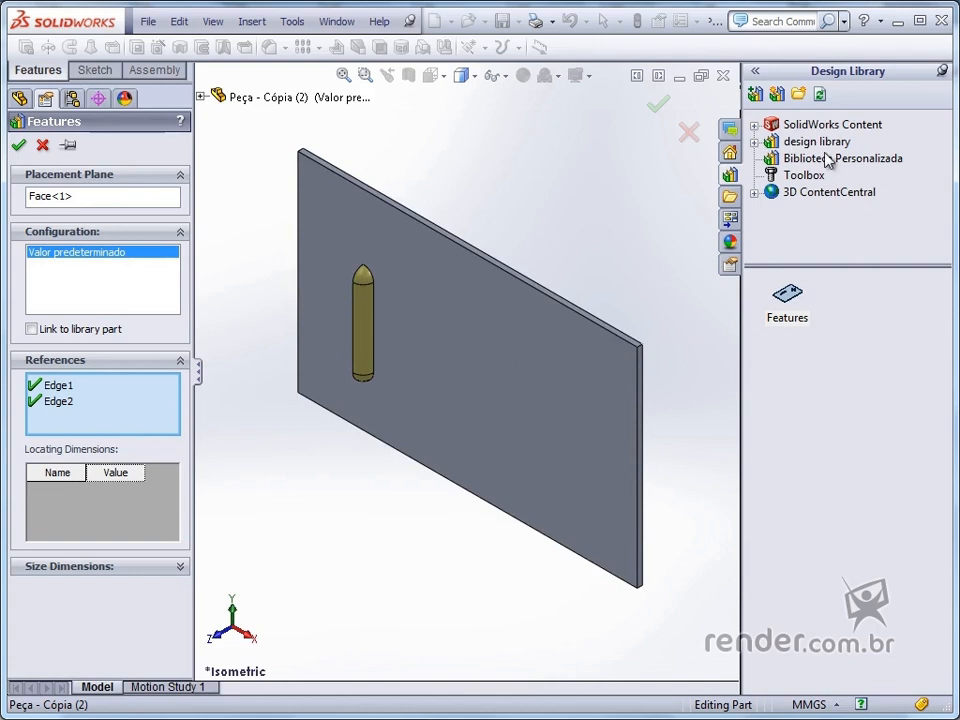
left_click(658, 104)
left_click(643, 190)
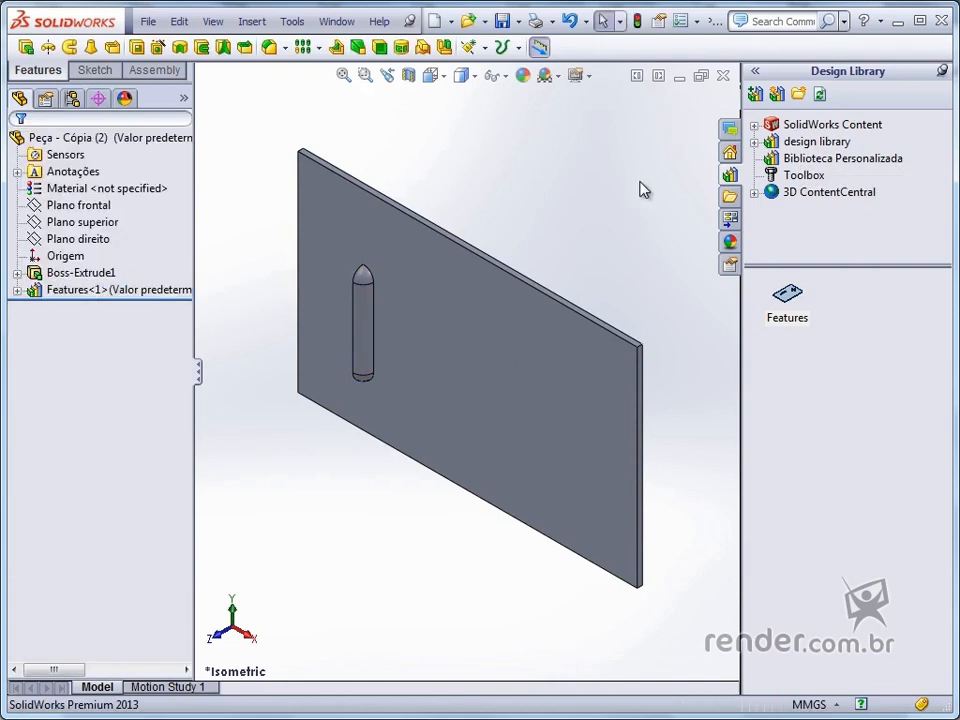